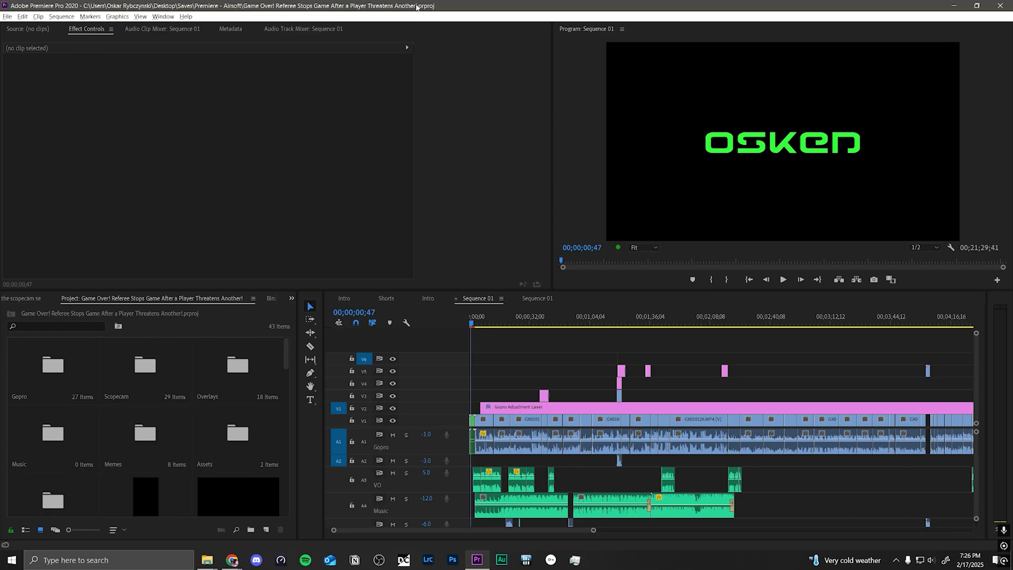
Step: Bring the File Explorer window showing the DCIM folder of the SSTAR (E:) drive in front of the editor
{"action": "left_click_drag", "start_coordinate": [1012, 2], "coordinate": [303, 4]}
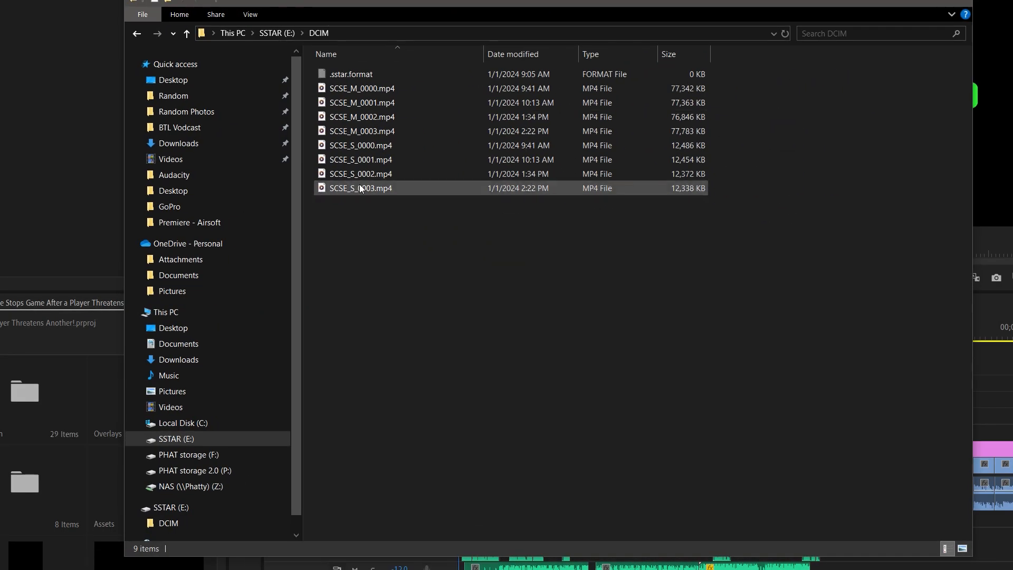
{"action": "left_click_drag", "start_coordinate": [371, 220], "coordinate": [380, 85]}
{"action": "left_click", "coordinate": [297, 393]}
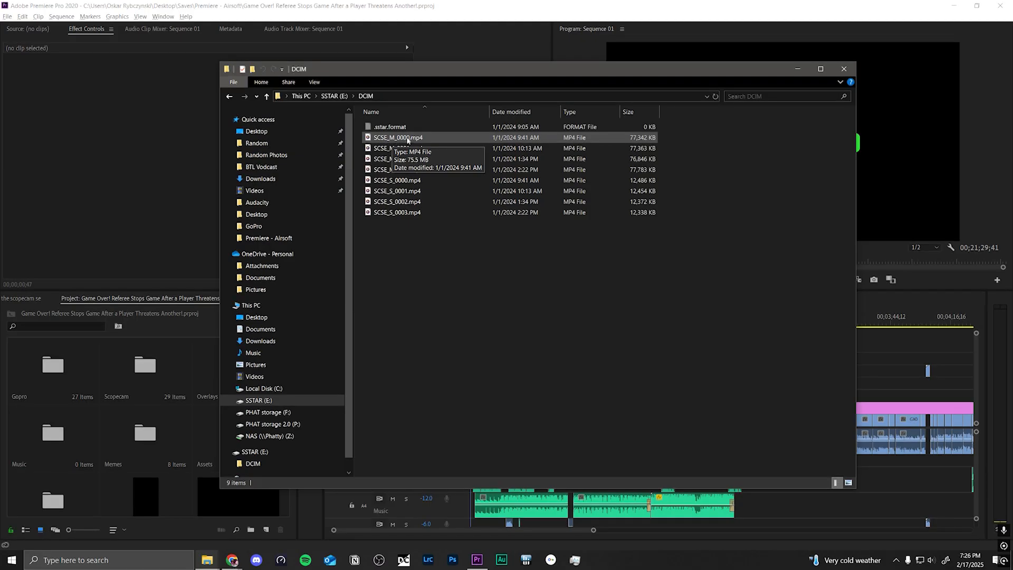
Step: Play the scope cam recording SCSE_M_0000.mp4 from the DCIM folder and close the player
{"action": "left_click_drag", "start_coordinate": [358, 171], "coordinate": [417, 140]}
{"action": "left_click", "coordinate": [434, 159]}
{"action": "left_click", "coordinate": [417, 139]}
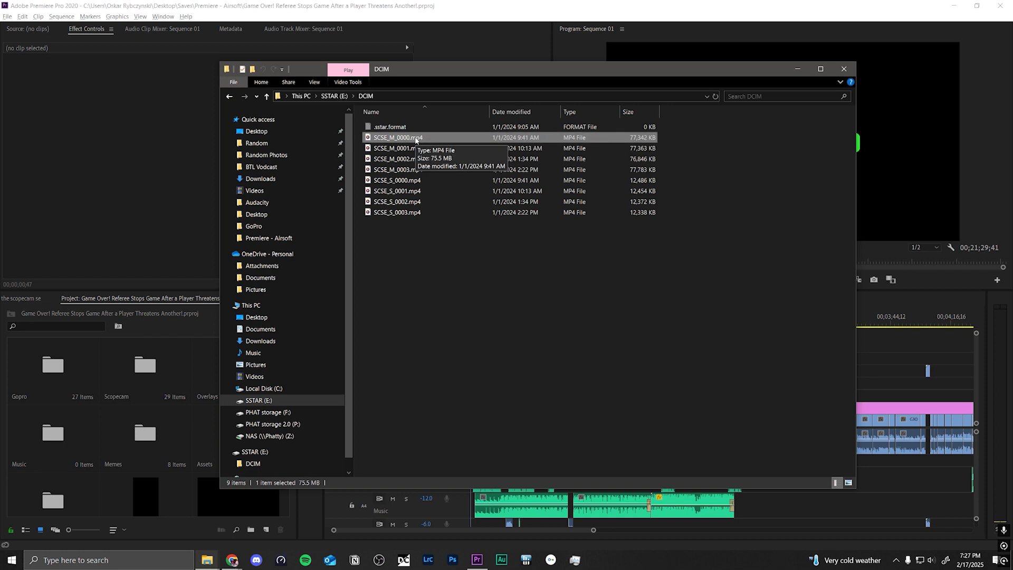
{"action": "left_click", "coordinate": [394, 245]}
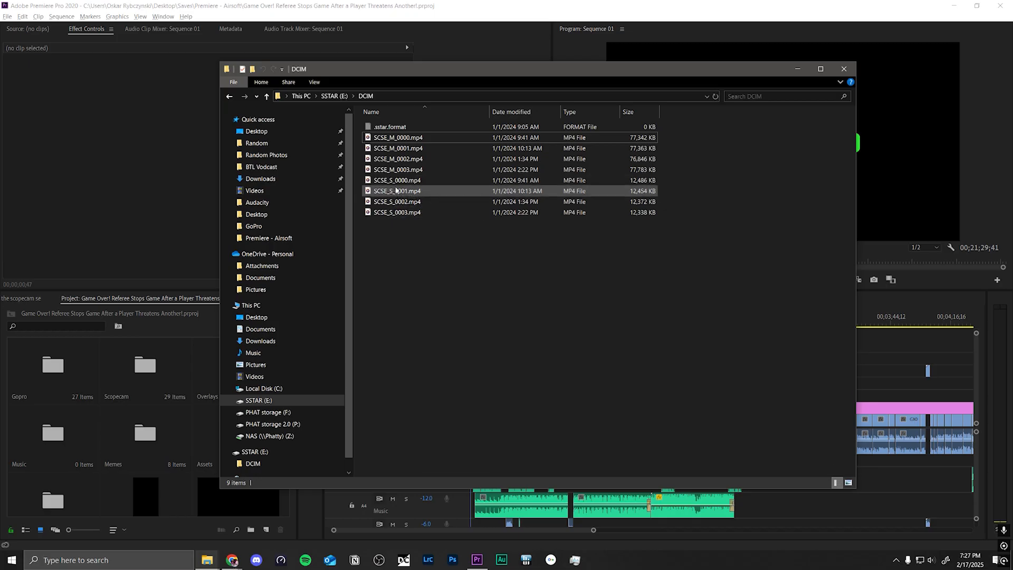
{"action": "double_click", "coordinate": [415, 148]}
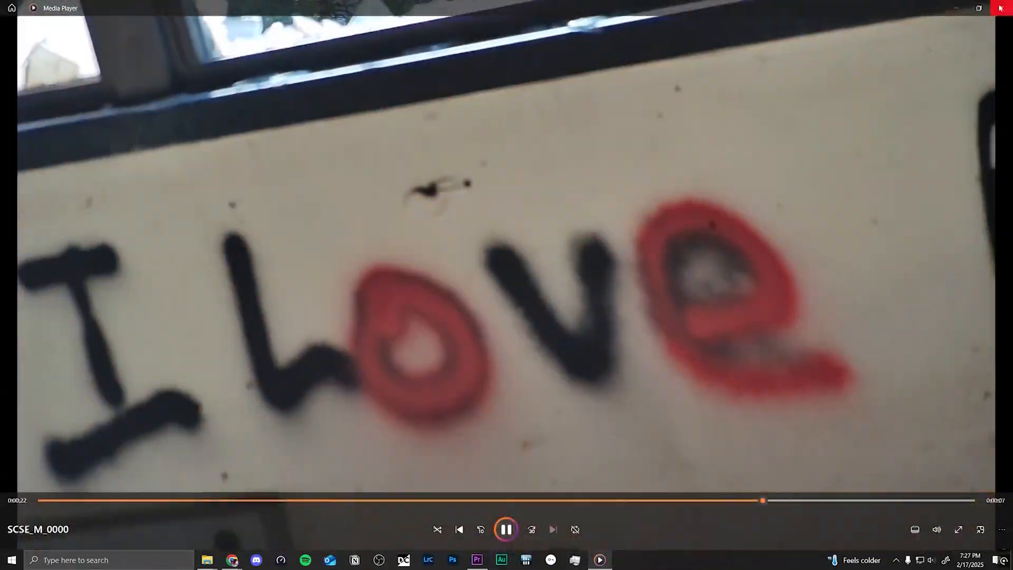
{"action": "left_click", "coordinate": [1000, 8]}
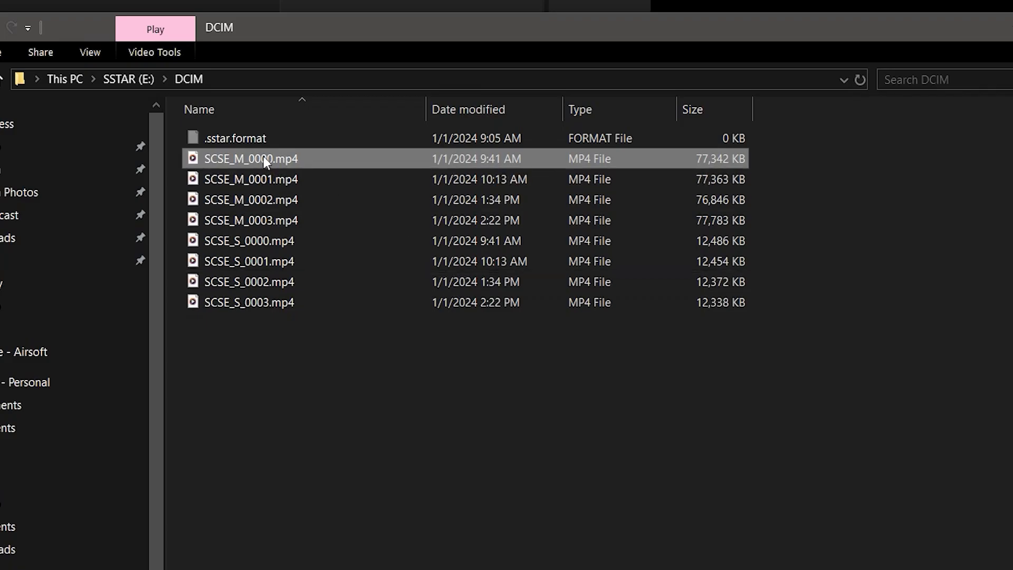
Step: Play SCSE_S_0000.mp4, skip ahead to near the middle of the recording and close the player
{"action": "double_click", "coordinate": [235, 245]}
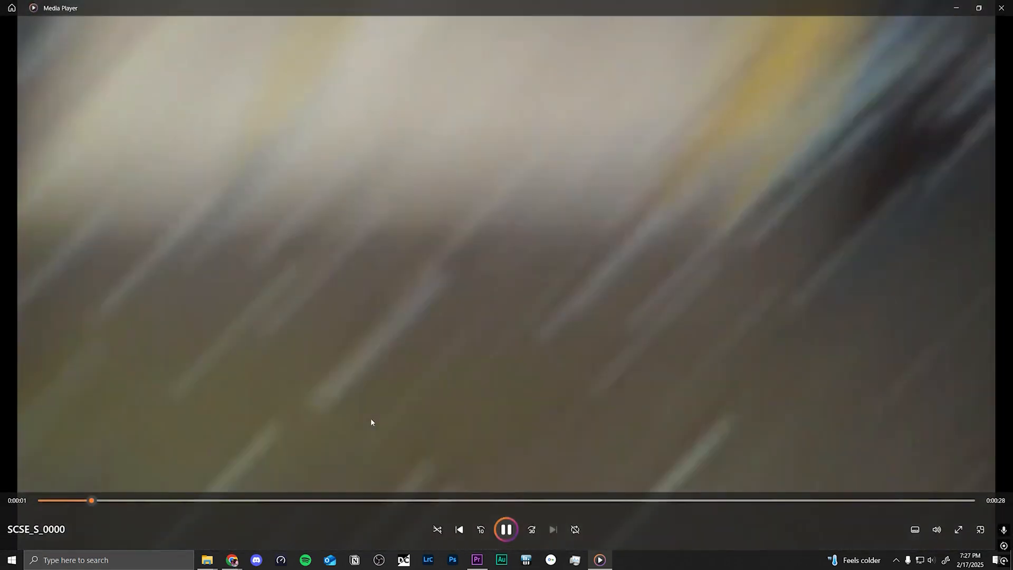
{"action": "left_click", "coordinate": [400, 500]}
{"action": "left_click_drag", "start_coordinate": [400, 499], "coordinate": [445, 501]}
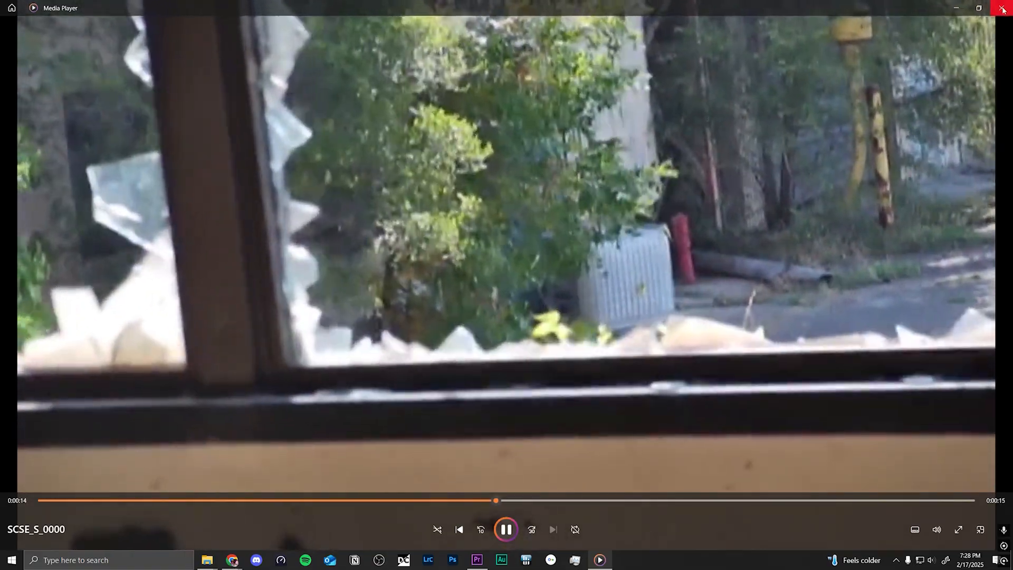
{"action": "left_click", "coordinate": [1002, 8]}
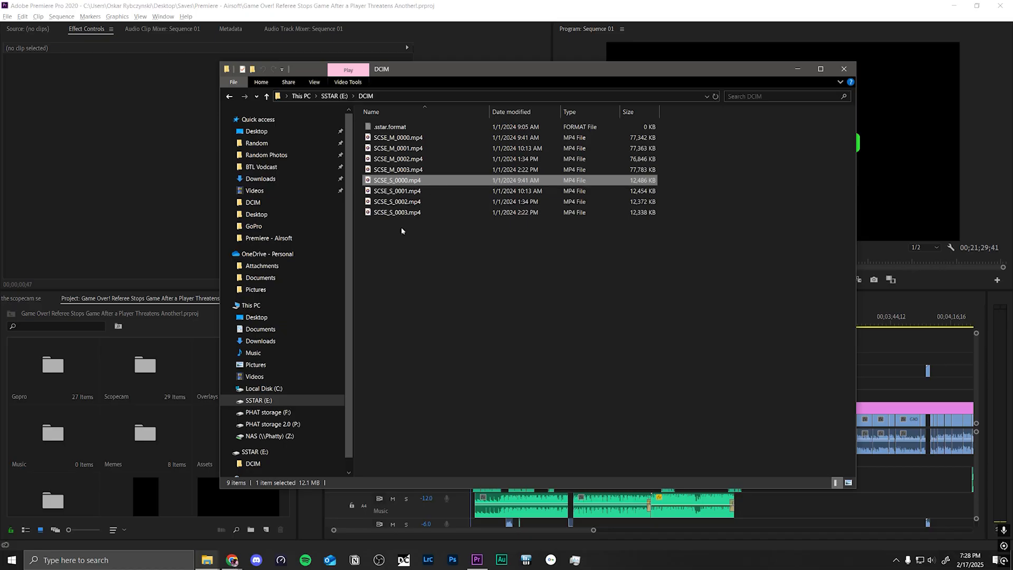
Step: Highlight the four SCSE_S files and the four SCSE_M files in turn, and move the folder window off the editor
{"action": "left_click", "coordinate": [408, 247]}
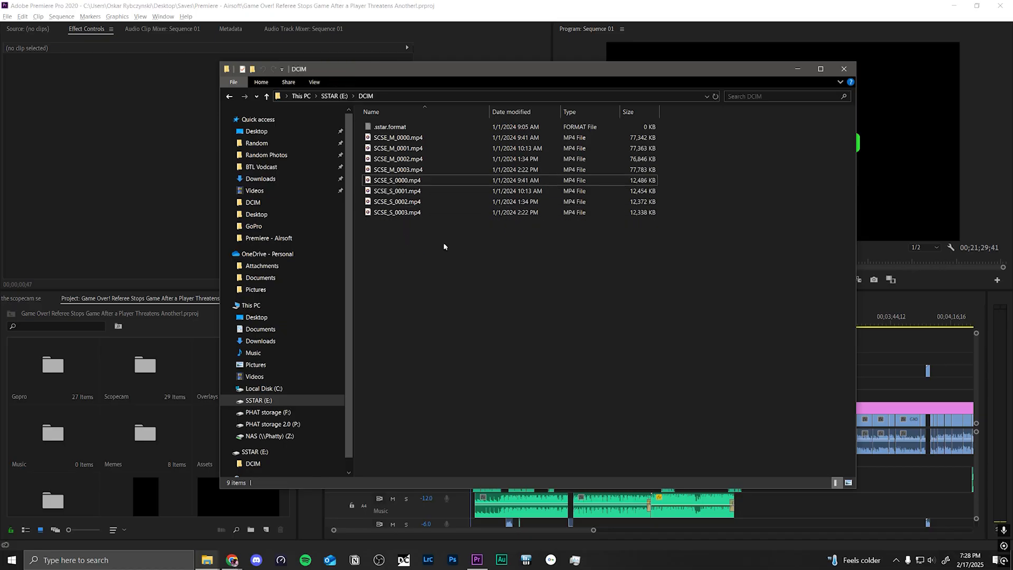
{"action": "left_click_drag", "start_coordinate": [443, 247], "coordinate": [413, 179]}
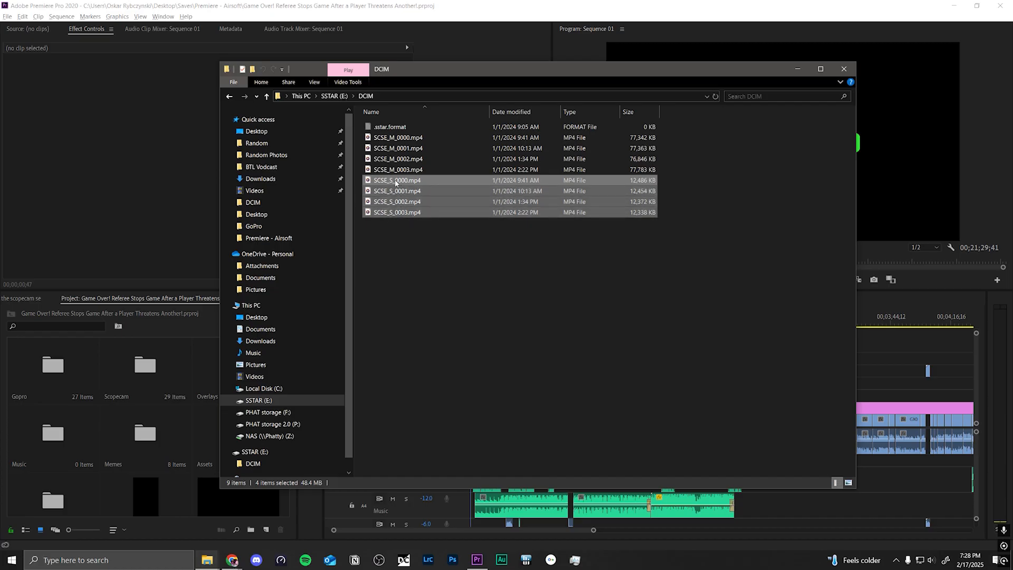
{"action": "left_click", "coordinate": [442, 252]}
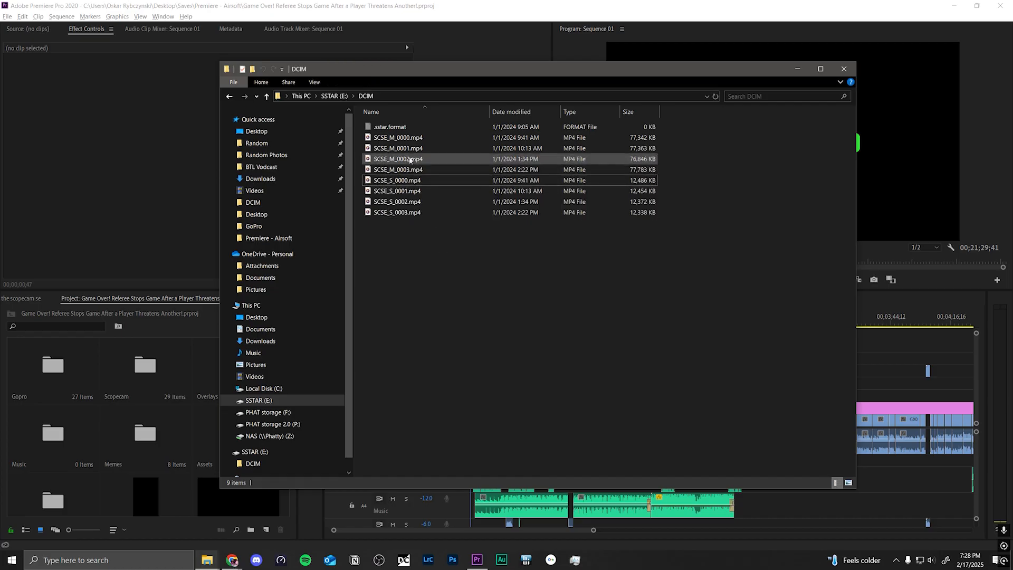
{"action": "left_click_drag", "start_coordinate": [363, 141], "coordinate": [400, 169]}
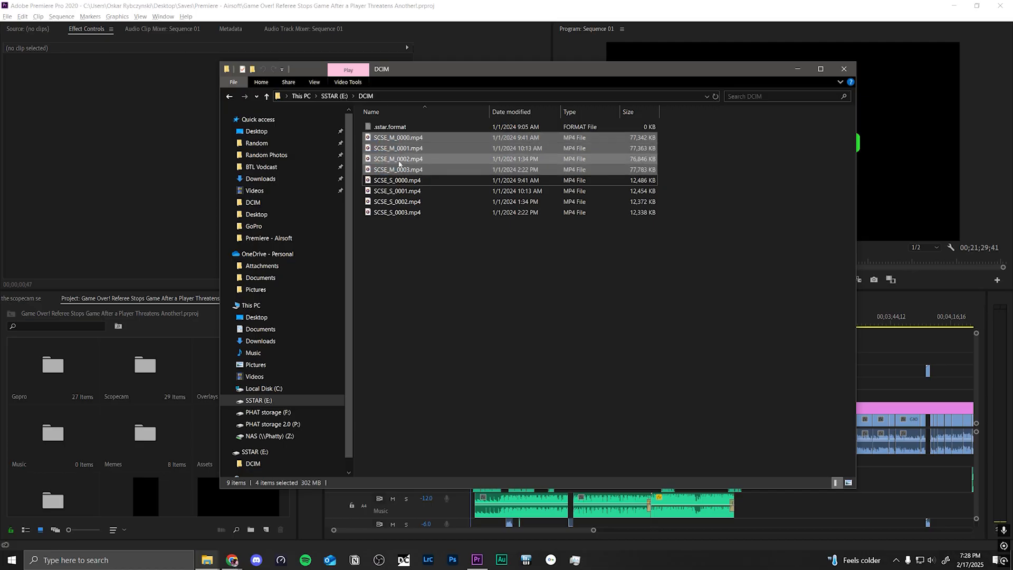
{"action": "left_click", "coordinate": [686, 143]}
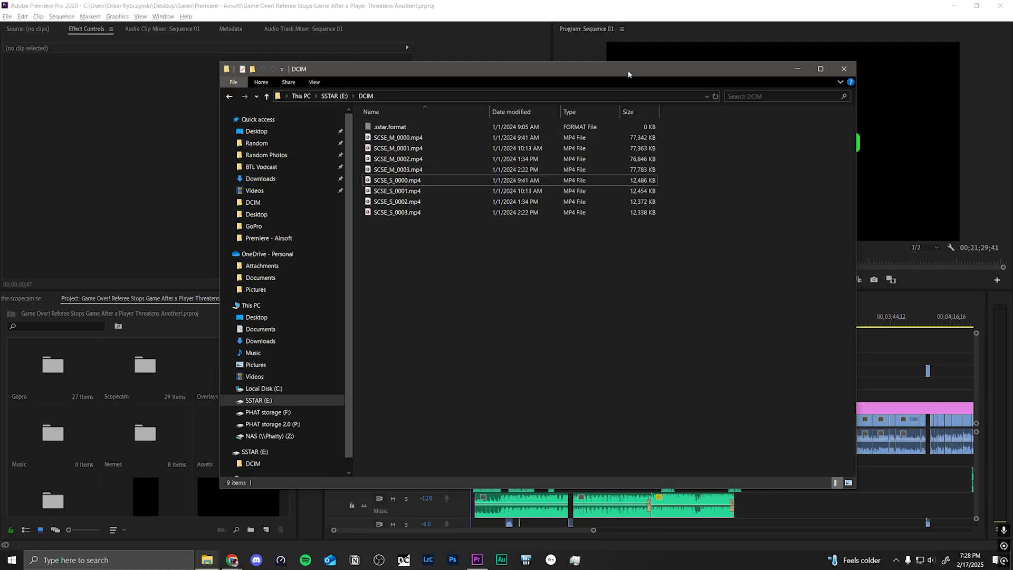
{"action": "left_click_drag", "start_coordinate": [628, 74], "coordinate": [1012, 103]}
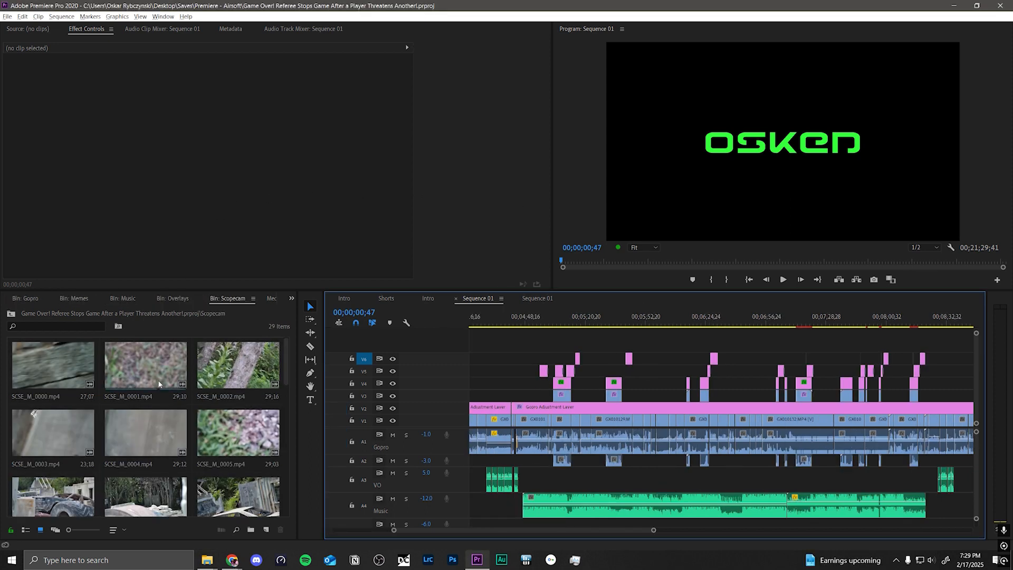
Step: Select SCSE_M_0001.mp4 in the Scopecam bin and move the Sequence 01 playhead to 00;03;11;50
{"action": "left_click", "coordinate": [142, 372]}
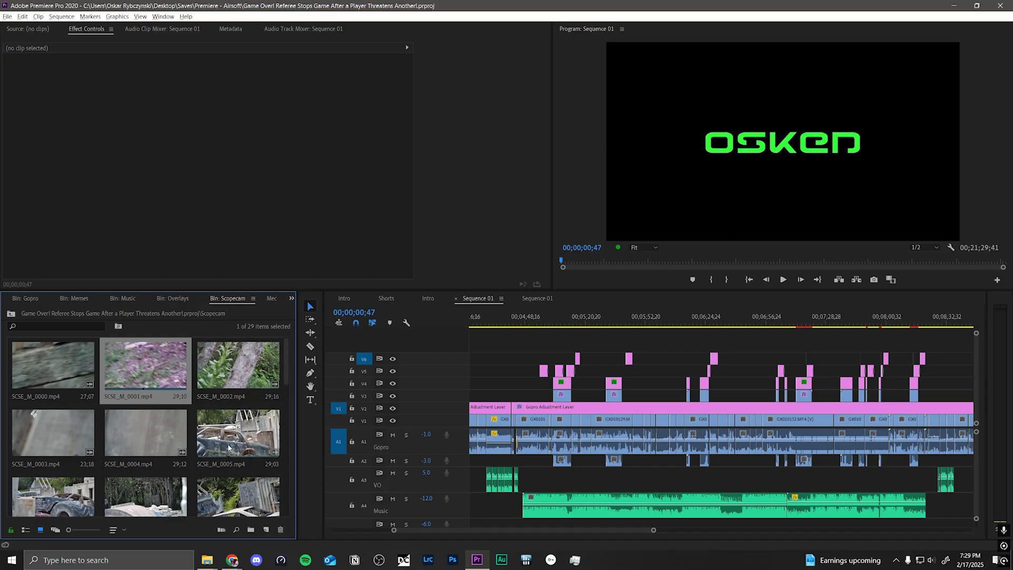
{"action": "left_click", "coordinate": [615, 316]}
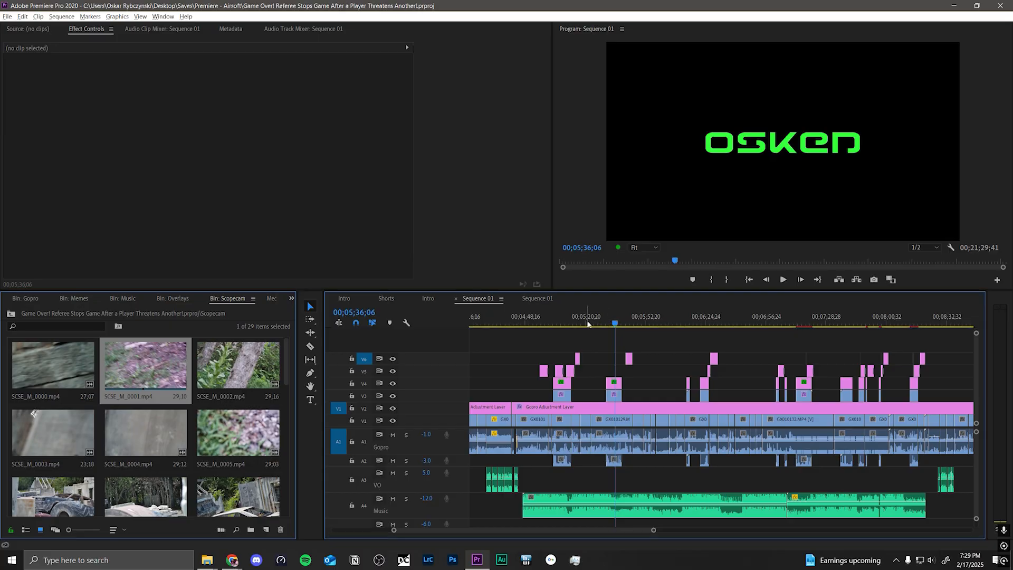
{"action": "scroll", "coordinate": [555, 412], "scroll_direction": "up", "scroll_amount": 1}
{"action": "scroll", "coordinate": [555, 412], "scroll_direction": "up", "scroll_amount": 3}
{"action": "left_click", "coordinate": [527, 321]}
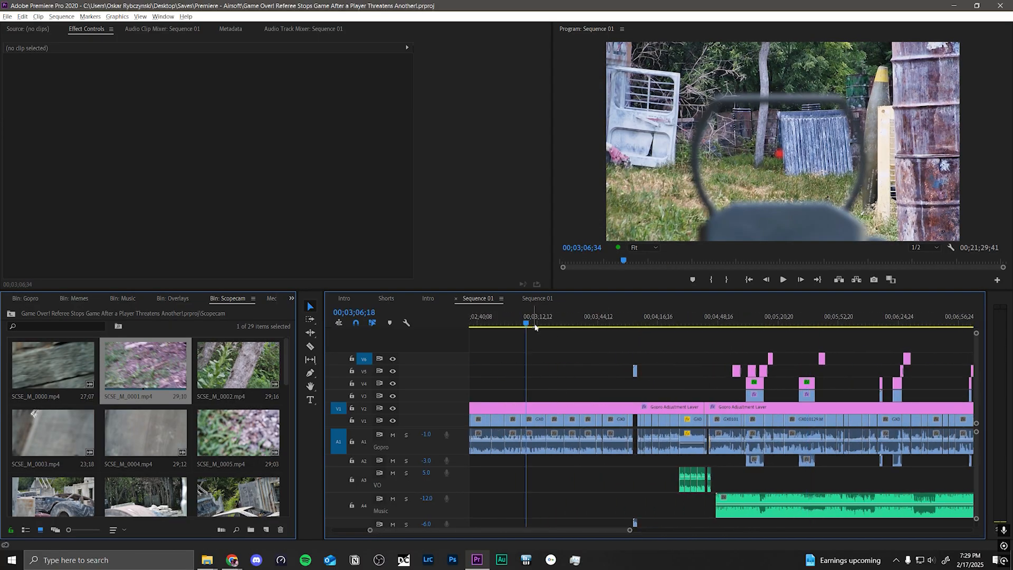
{"action": "left_click_drag", "start_coordinate": [534, 323], "coordinate": [537, 323]}
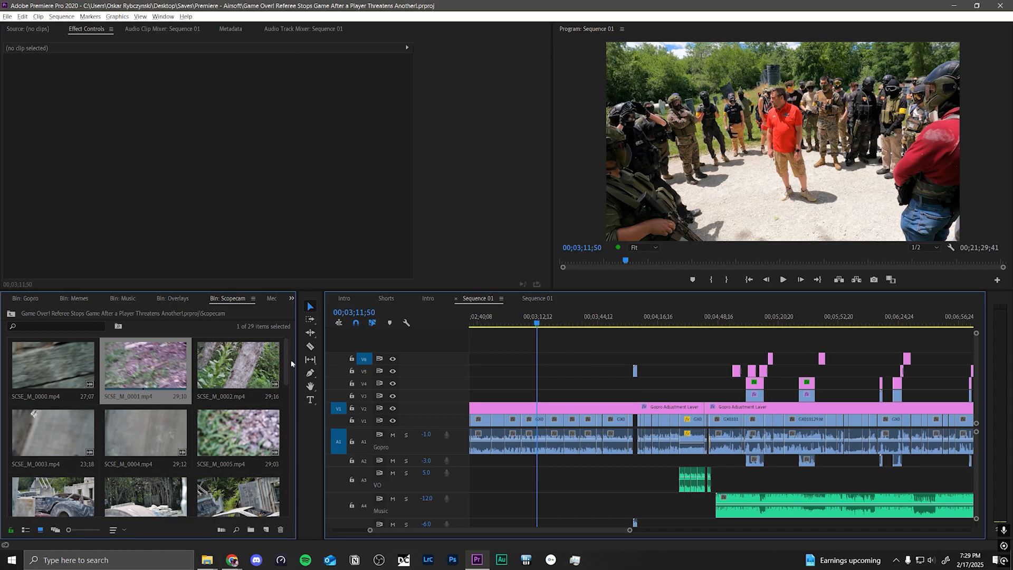
Step: Select SCSE_M_0002.mp4 in the Scopecam bin and highlight the scope cam clips on track V3 of the sequence
{"action": "left_click", "coordinate": [229, 370]}
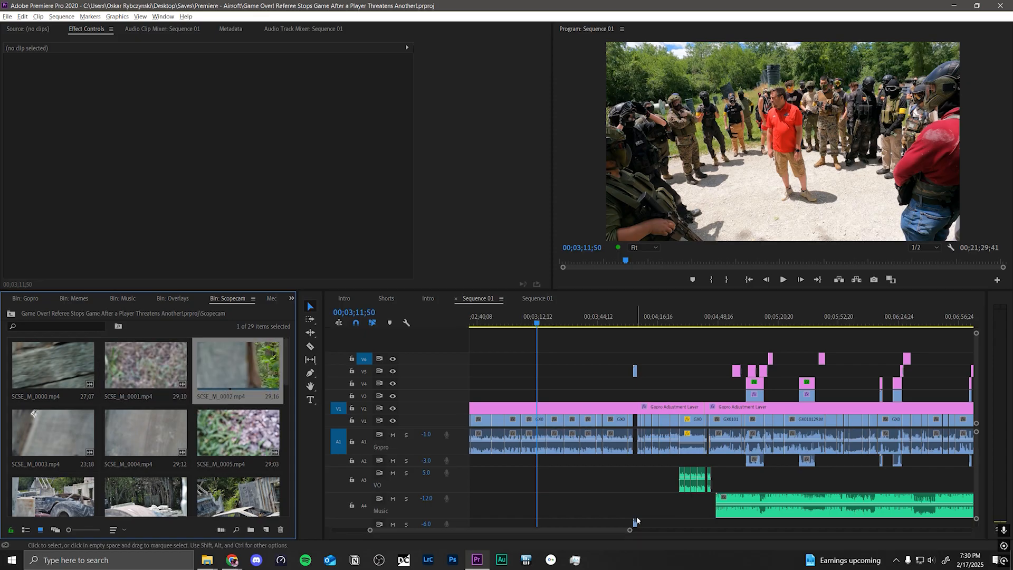
{"action": "left_click_drag", "start_coordinate": [629, 530], "coordinate": [675, 534]}
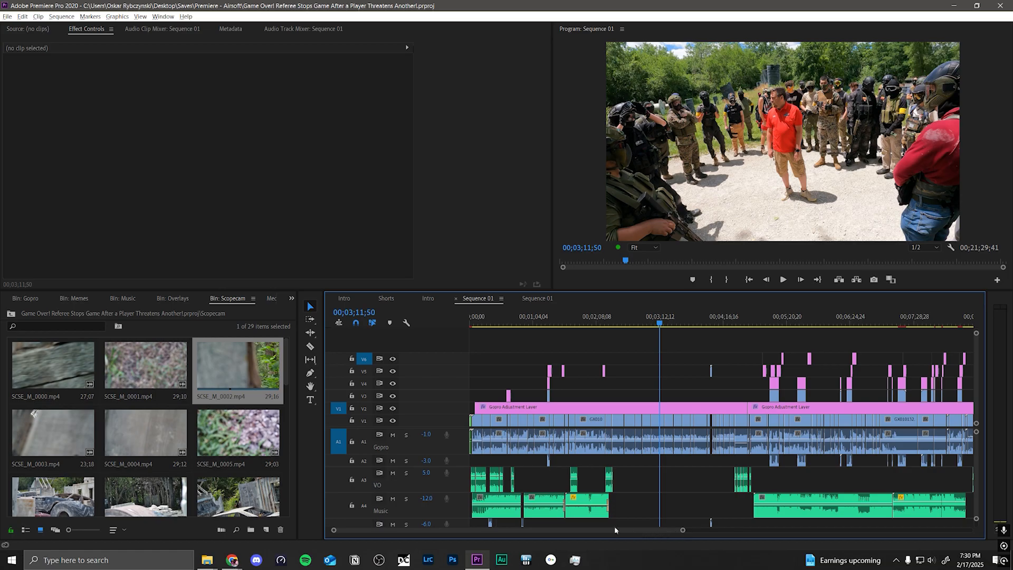
{"action": "left_click_drag", "start_coordinate": [592, 529], "coordinate": [626, 529]}
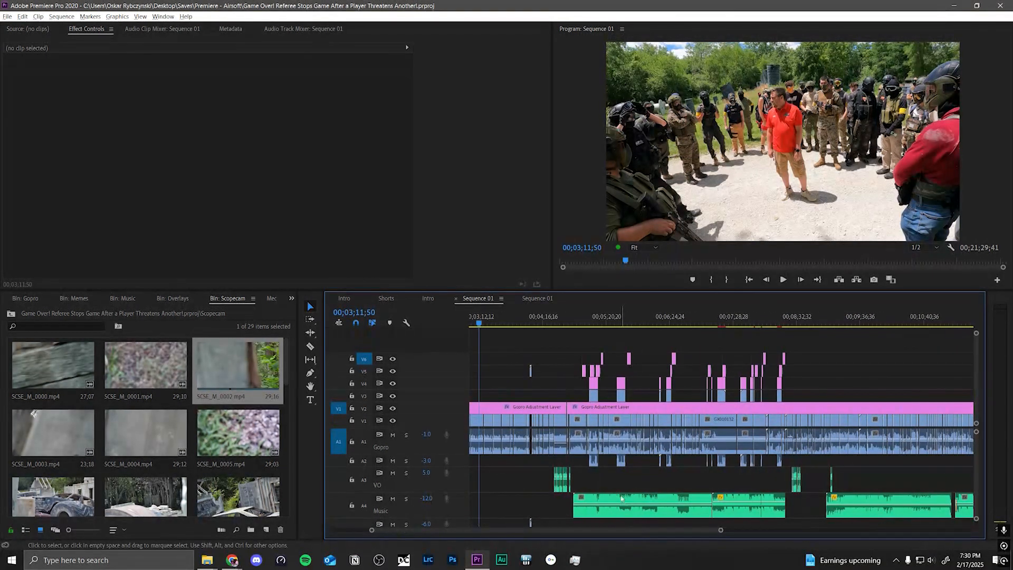
{"action": "left_click_drag", "start_coordinate": [524, 463], "coordinate": [876, 435]}
{"action": "left_click", "coordinate": [850, 463]}
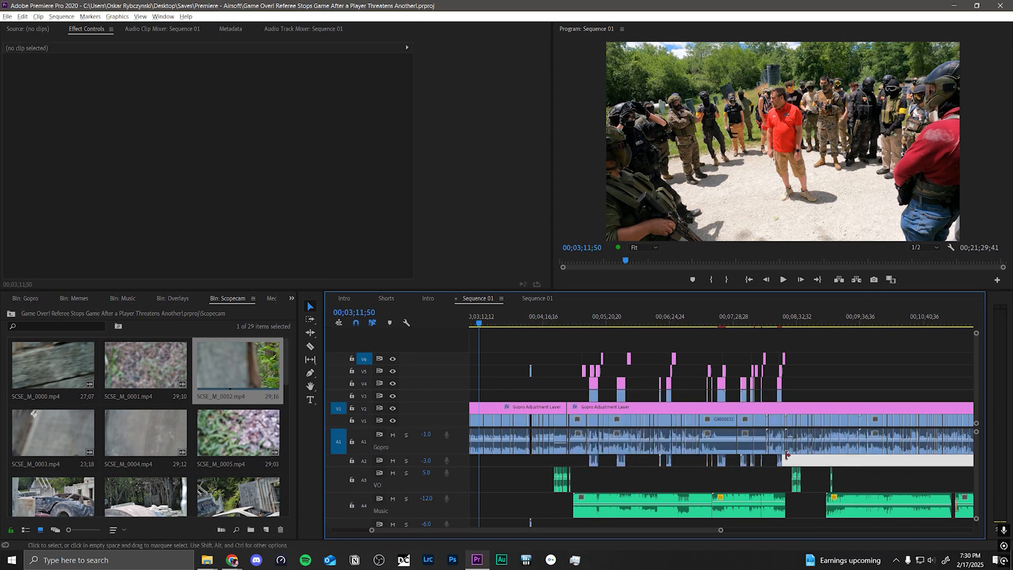
{"action": "left_click", "coordinate": [499, 474]}
{"action": "left_click_drag", "start_coordinate": [564, 394], "coordinate": [796, 401]}
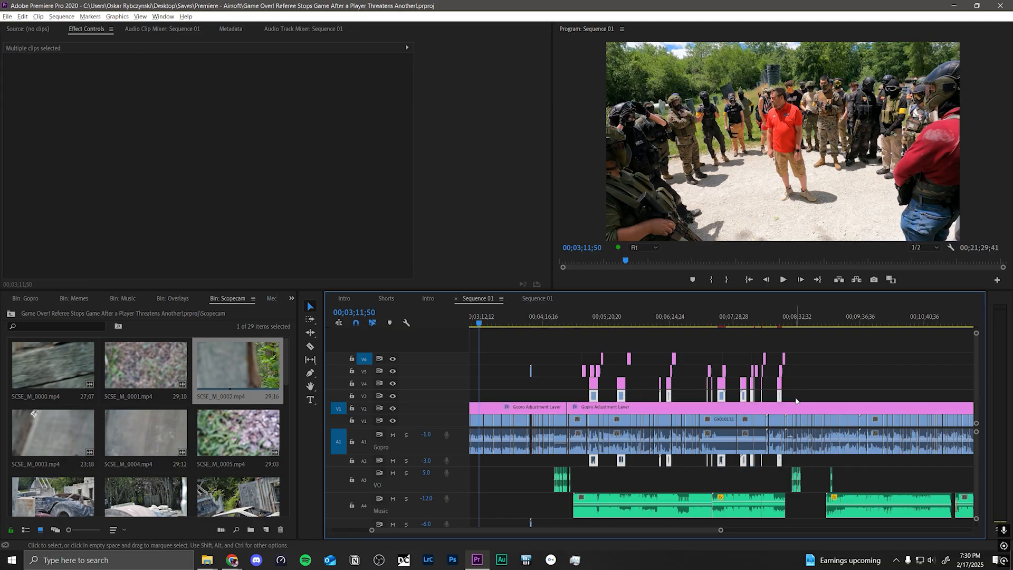
Step: Play the scope cam section of the sequence near 00;05;10, stop it and move the playhead back to 00;05;04;09
{"action": "mouse_move", "coordinate": [575, 321]}
{"action": "left_mouse_down"}
{"action": "mouse_move", "coordinate": [604, 324]}
{"action": "mouse_move", "coordinate": [585, 324]}
{"action": "left_mouse_up"}
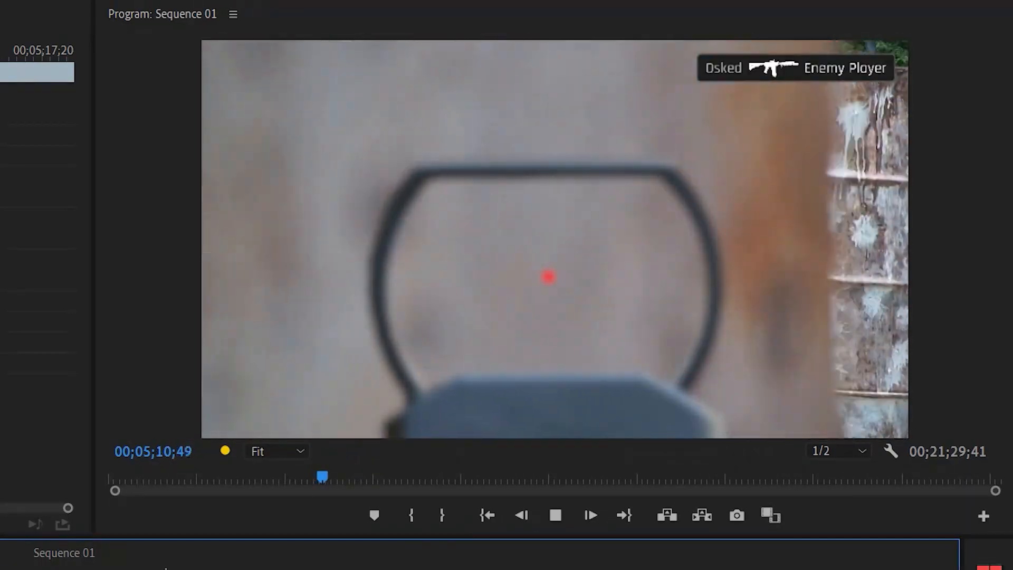
{"action": "key", "text": "space"}
{"action": "left_click", "coordinate": [593, 328]}
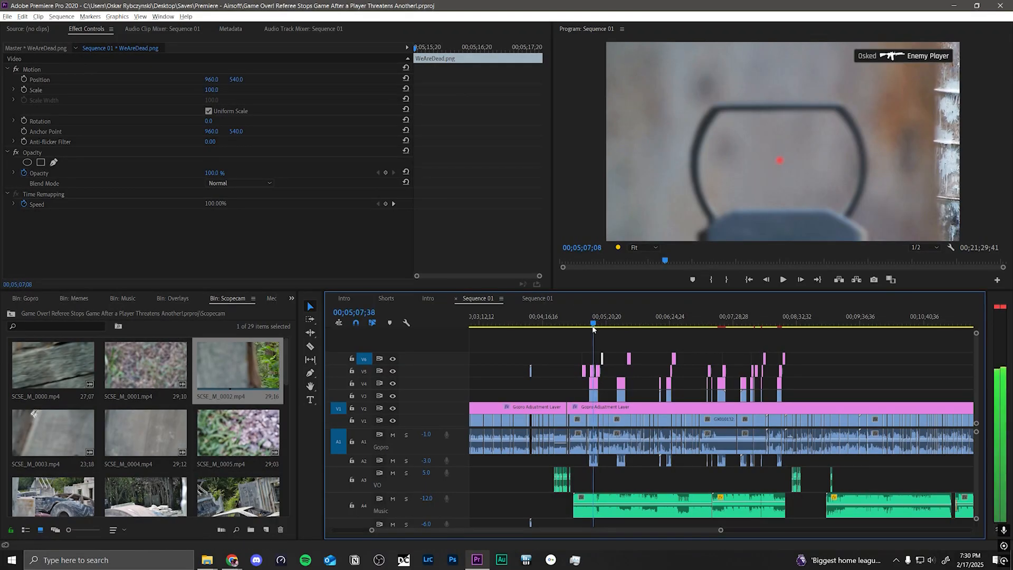
{"action": "left_click_drag", "start_coordinate": [592, 327], "coordinate": [591, 325]}
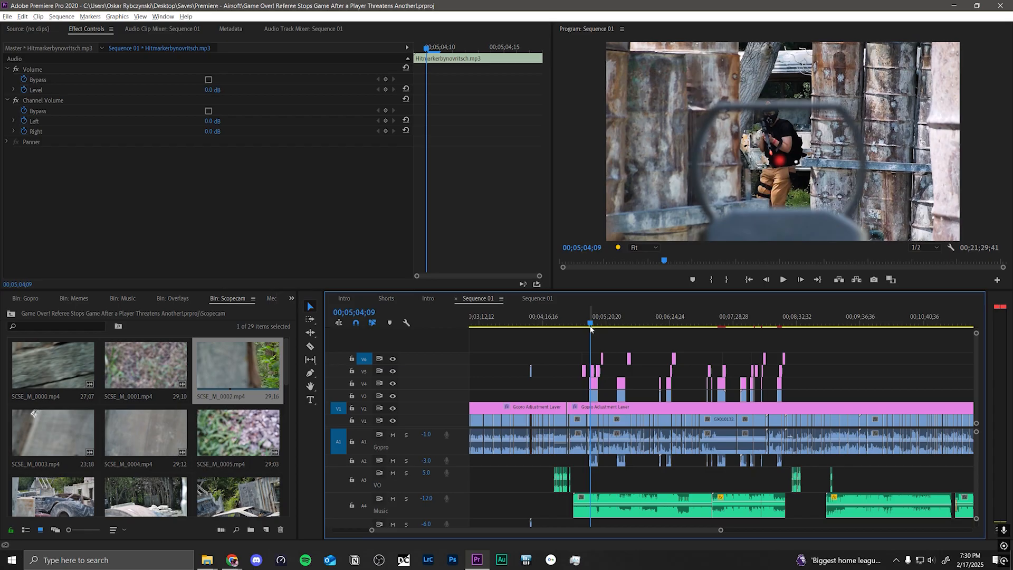
Step: Move the playhead back to 00;04;45;07 to review the GoPro footage before the scope cam clips, and clear the clip selection
{"action": "left_click_drag", "start_coordinate": [591, 327], "coordinate": [581, 328]}
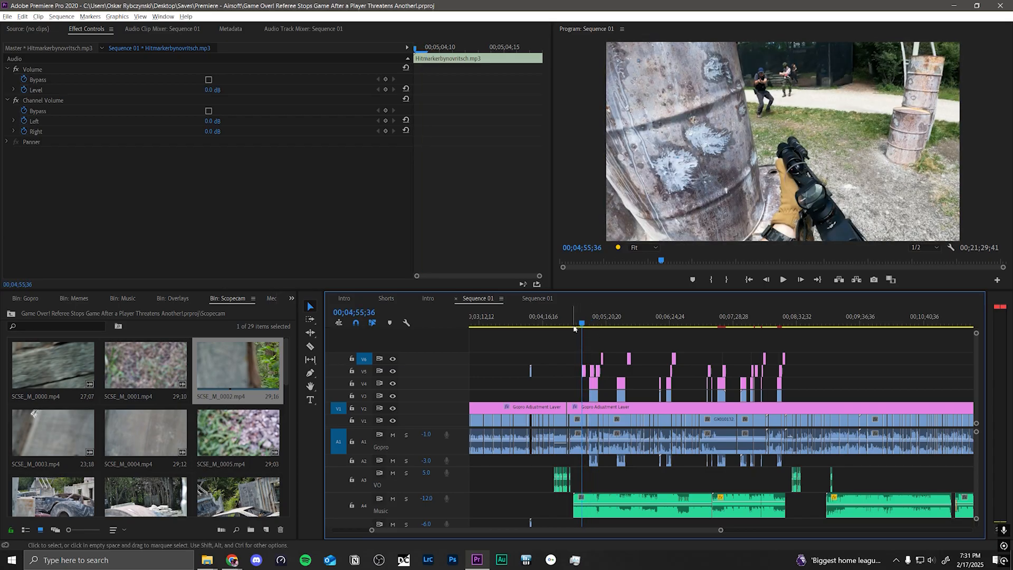
{"action": "left_click", "coordinate": [575, 323]}
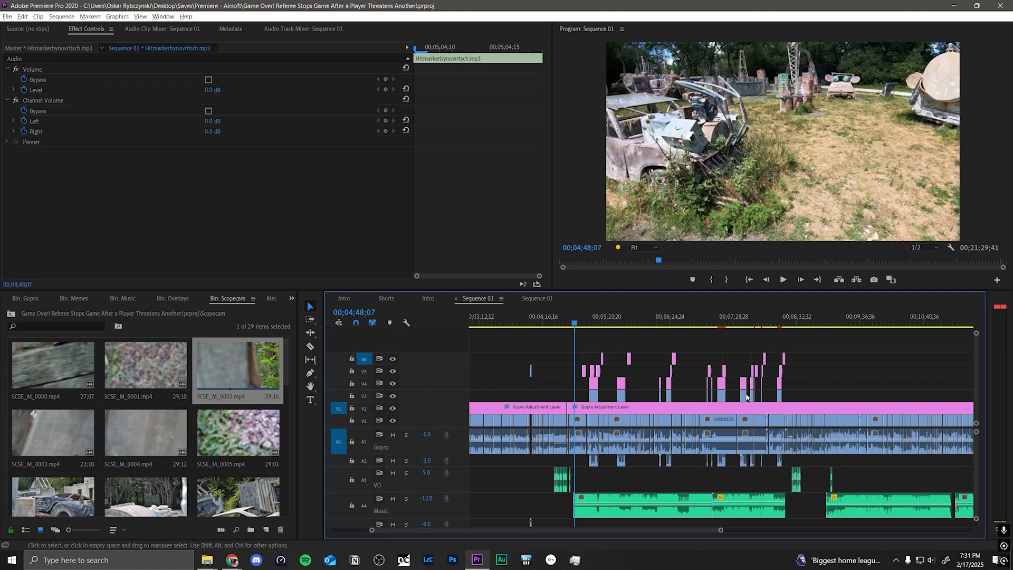
{"action": "left_click", "coordinate": [571, 323]}
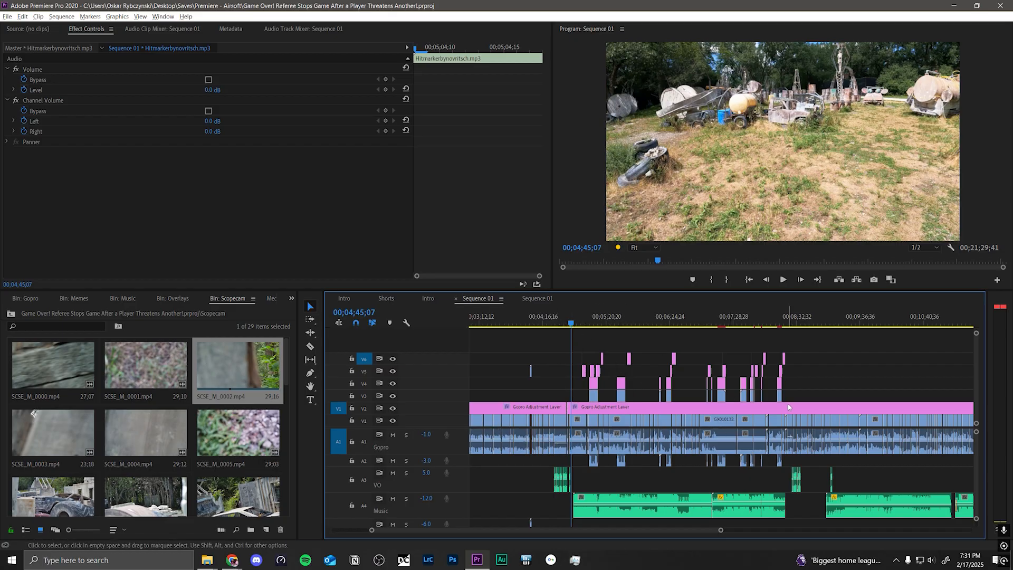
{"action": "left_click", "coordinate": [615, 345]}
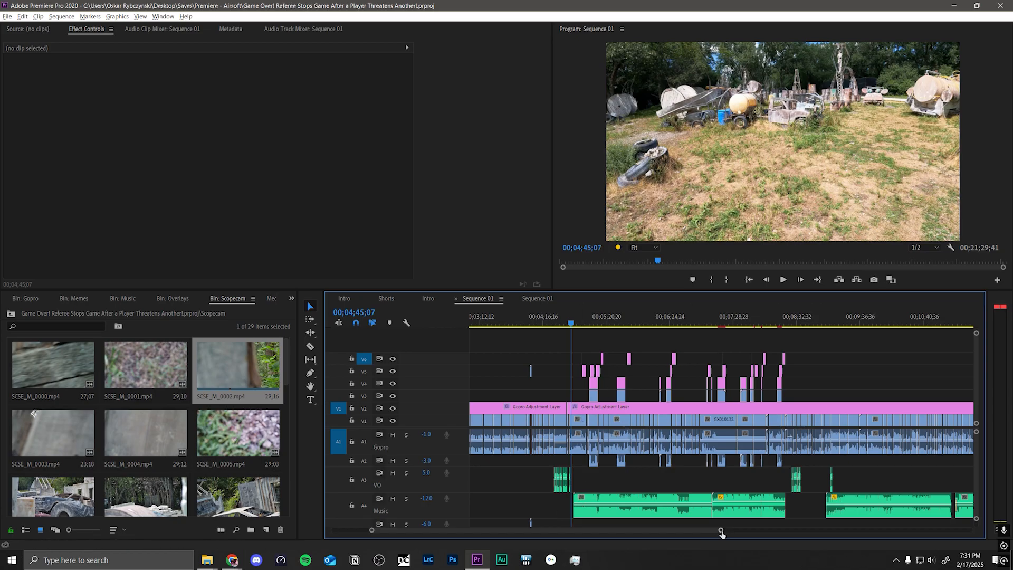
Step: Move the SCSE_M_0013.mp4 clip on V3 with its linked audio so that it starts at 00;05;01;23
{"action": "left_click_drag", "start_coordinate": [721, 530], "coordinate": [509, 530]}
{"action": "scroll", "coordinate": [507, 531], "scroll_direction": "down", "scroll_amount": 5}
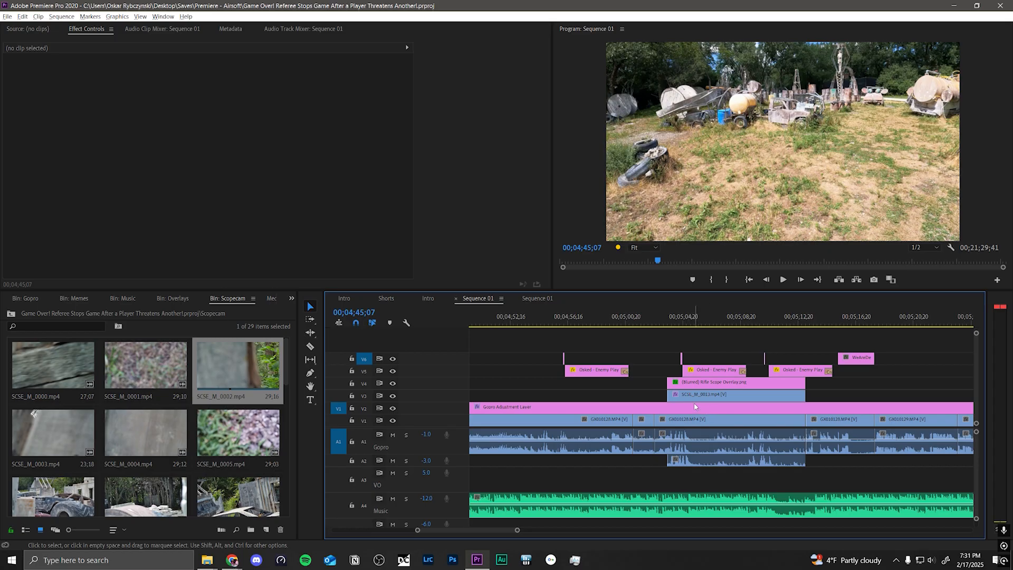
{"action": "left_click", "coordinate": [682, 420]}
{"action": "left_click", "coordinate": [680, 395]}
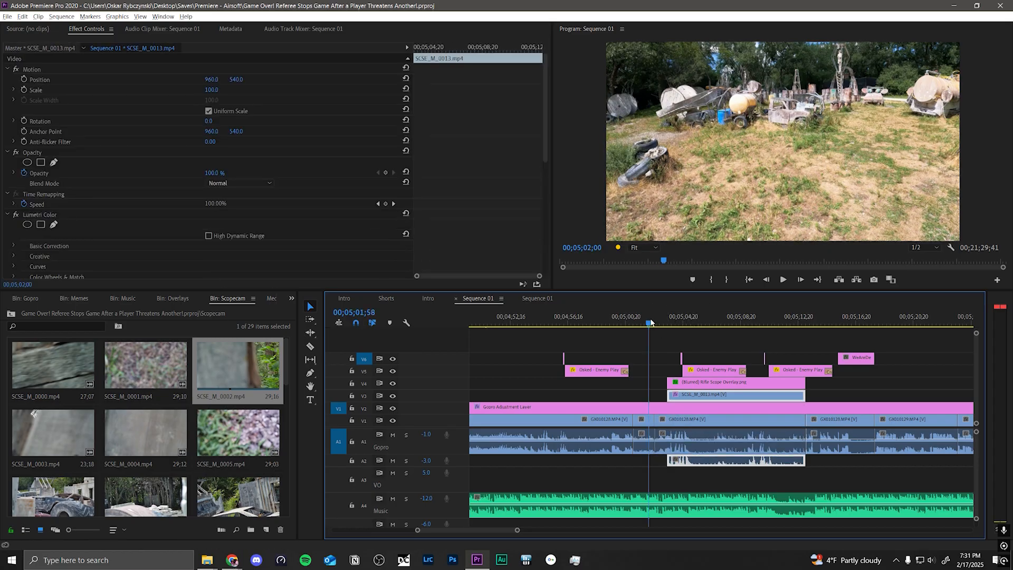
{"action": "left_click_drag", "start_coordinate": [660, 321], "coordinate": [641, 322]}
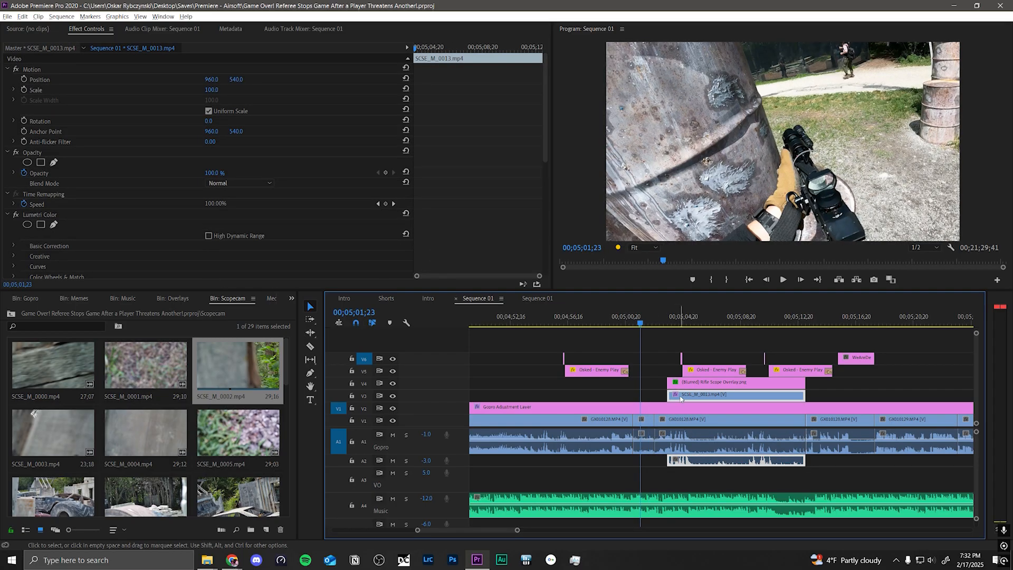
{"action": "left_click_drag", "start_coordinate": [686, 399], "coordinate": [649, 400]}
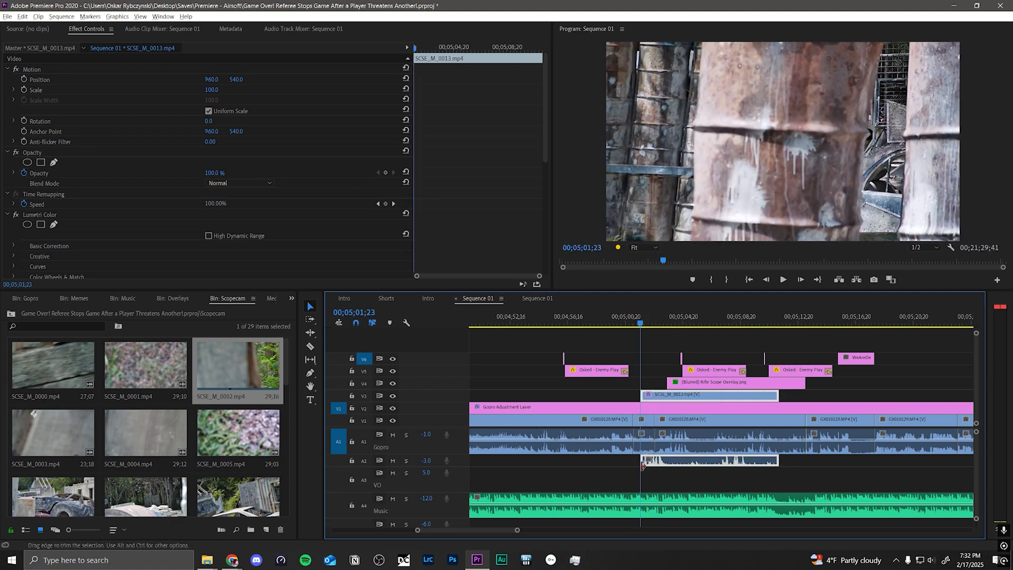
Step: Select the SCSE_M_0013.mp4 clip on V3 together with the GoPro clip beneath it on V1 and open their clip commands
{"action": "left_click", "coordinate": [603, 473]}
{"action": "left_click", "coordinate": [675, 394]}
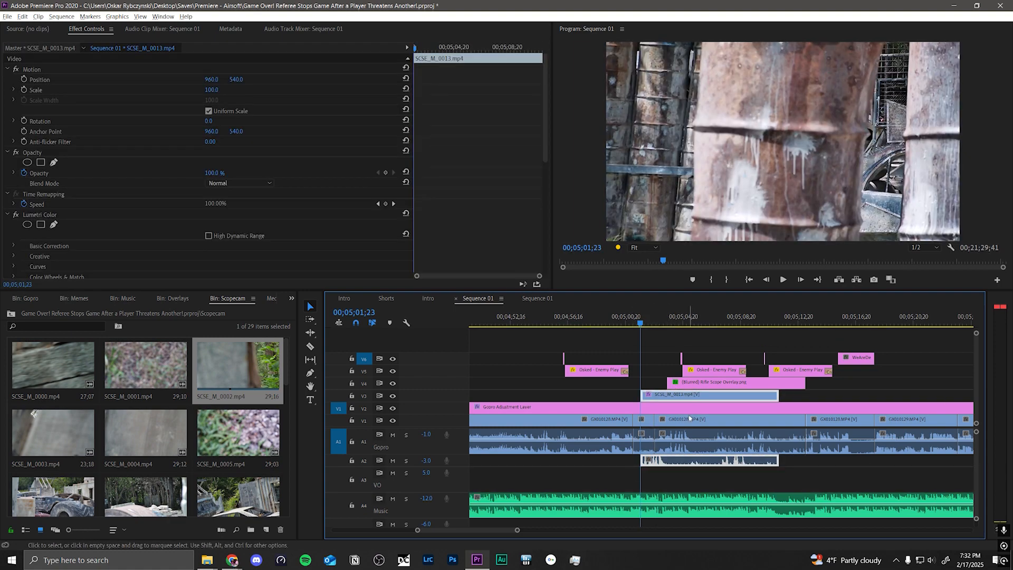
{"action": "key", "text": "ctrl+shift+a"}
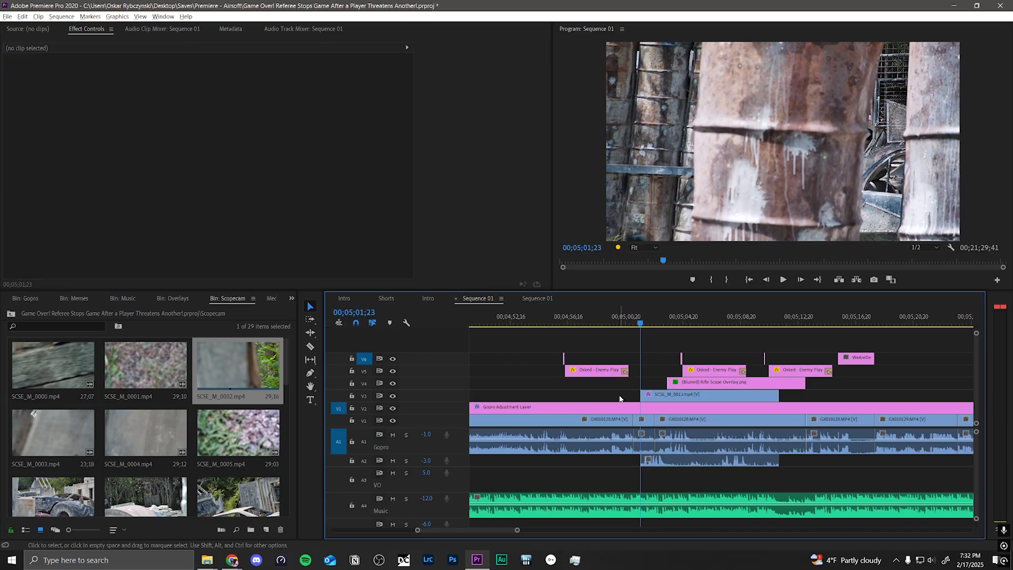
{"action": "left_click", "coordinate": [689, 397]}
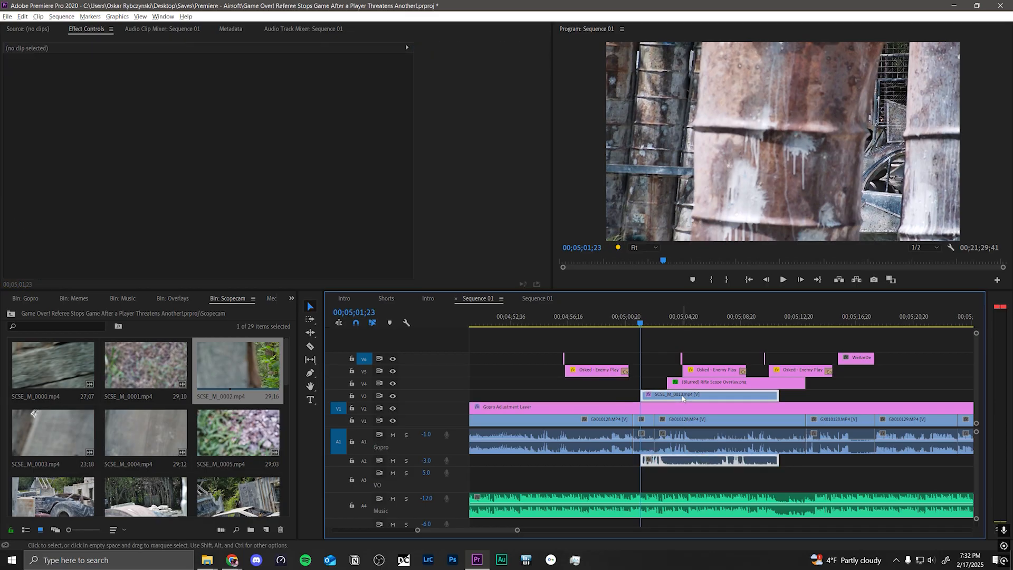
{"action": "left_click", "coordinate": [686, 424], "text": "shift"}
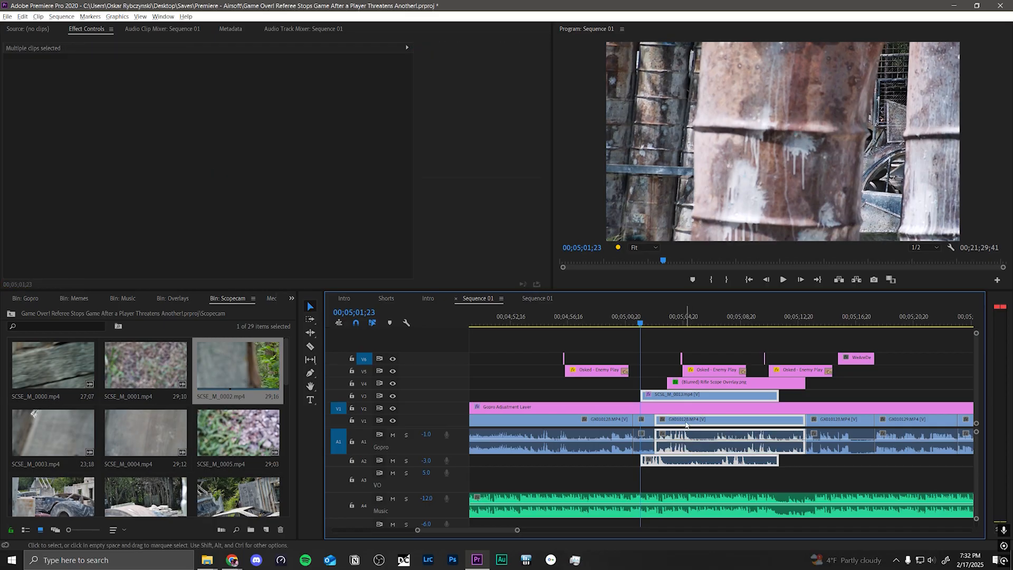
{"action": "right_click", "coordinate": [686, 425]}
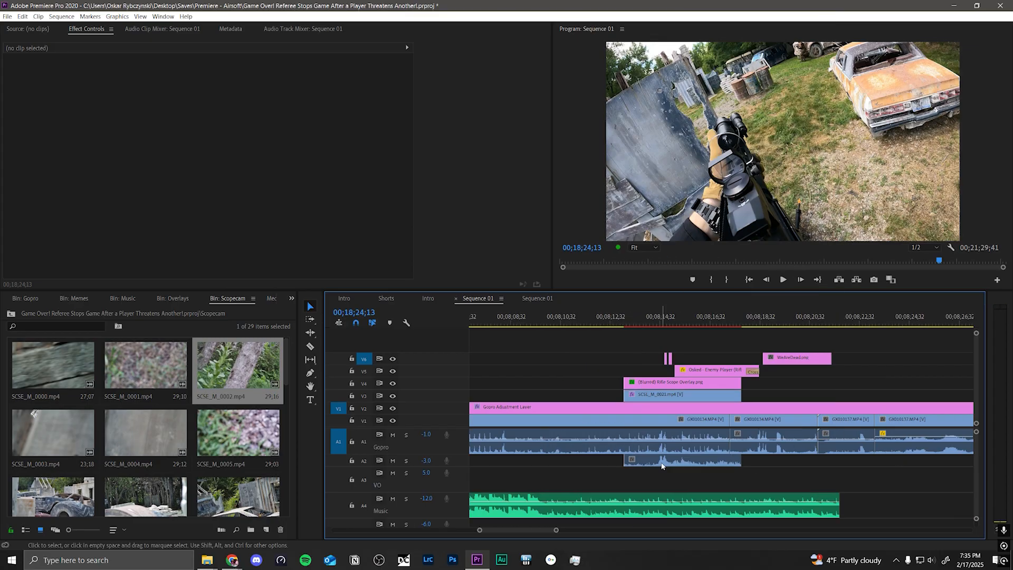
Step: Select the scope cam clip near 00;08;14 with the GoPro clip's audio on A1 and look up the Synchronize command for them
{"action": "left_click_drag", "start_coordinate": [668, 465], "coordinate": [681, 449]}
{"action": "right_click", "coordinate": [680, 449]}
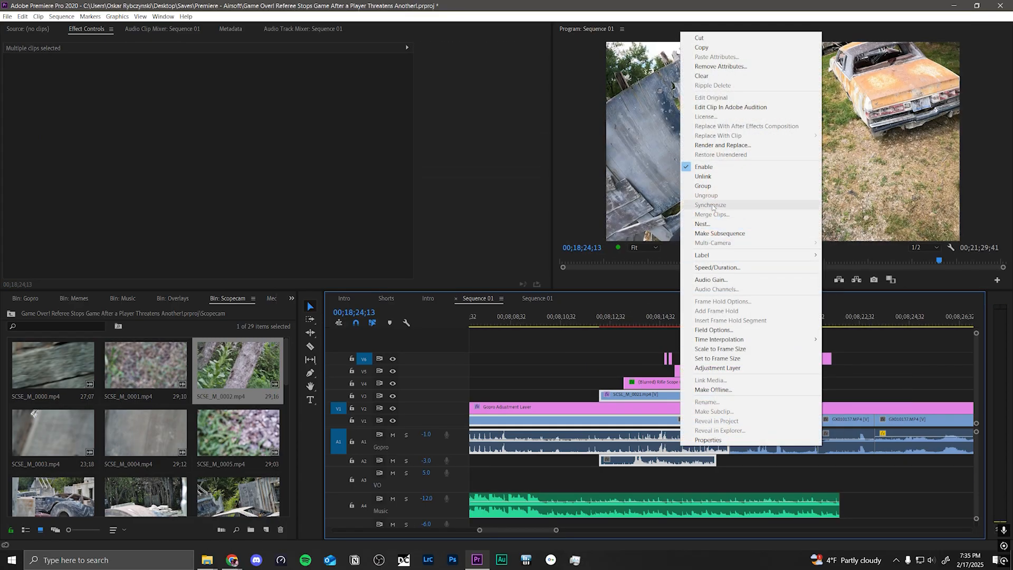
{"action": "left_click", "coordinate": [670, 476]}
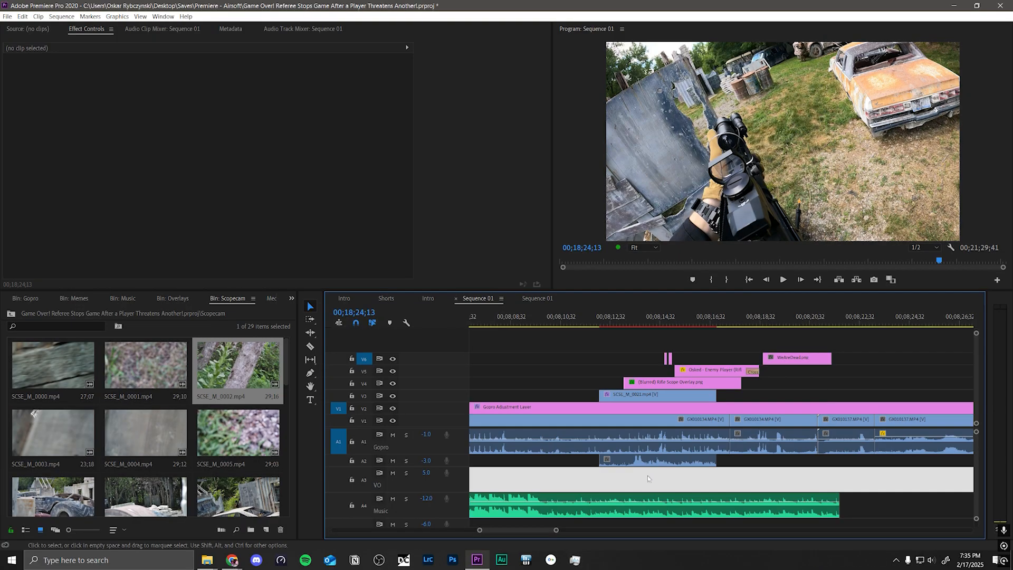
{"action": "left_click_drag", "start_coordinate": [670, 476], "coordinate": [676, 449]}
{"action": "right_click", "coordinate": [677, 448]}
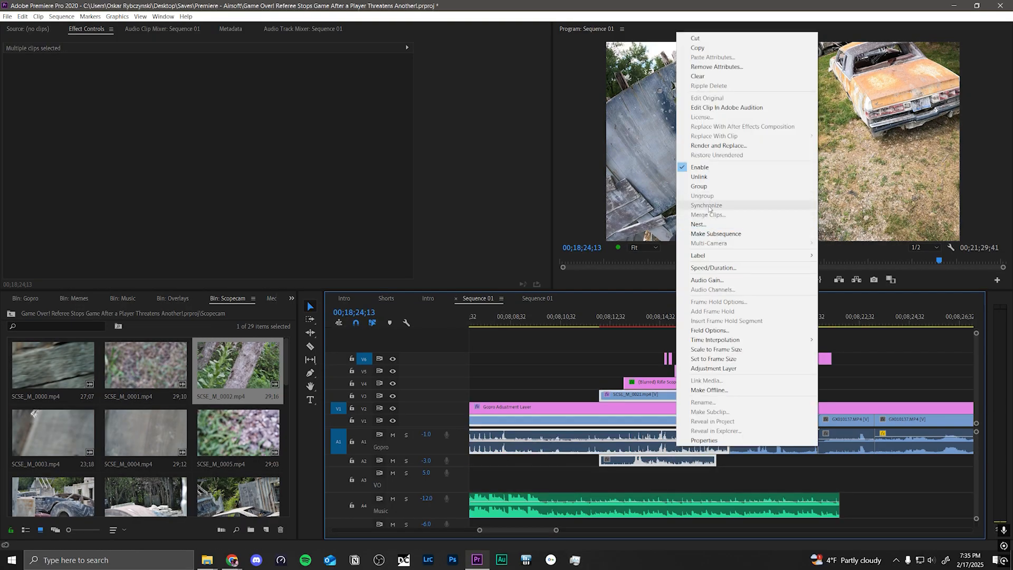
{"action": "left_click", "coordinate": [619, 272]}
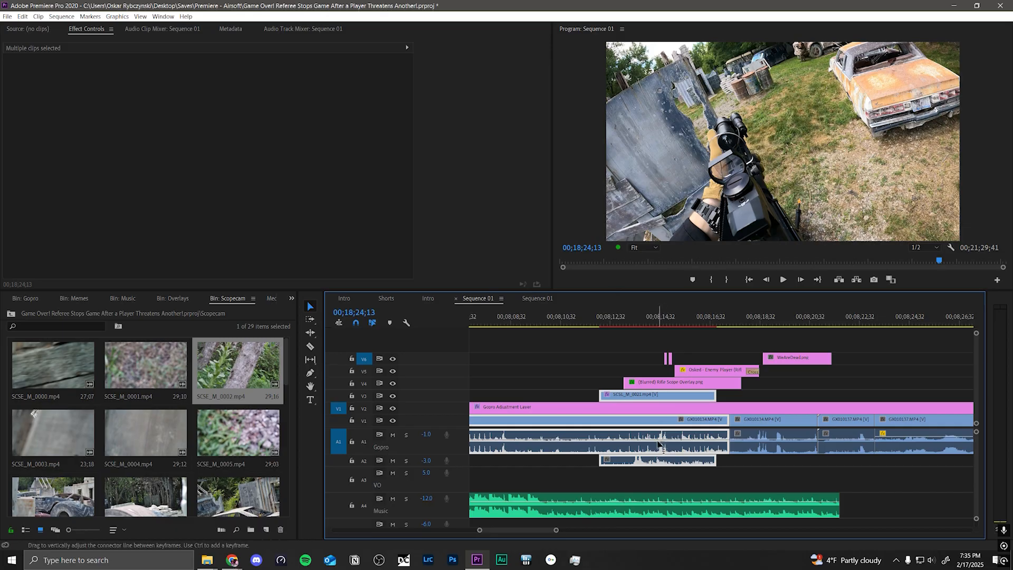
Step: Shift the scope cam clip near 00;08;14 by hand against the GoPro audio, and undo the last two changes
{"action": "left_click", "coordinate": [652, 461]}
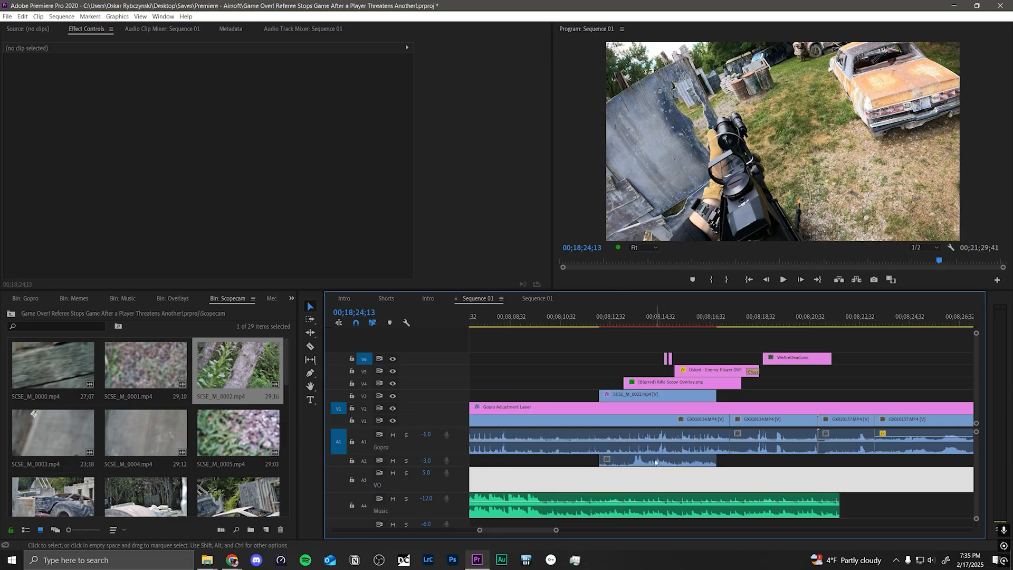
{"action": "left_click_drag", "start_coordinate": [653, 463], "coordinate": [659, 463]}
{"action": "key", "text": "ctrl+z"}
{"action": "key", "text": "ctrl+z"}
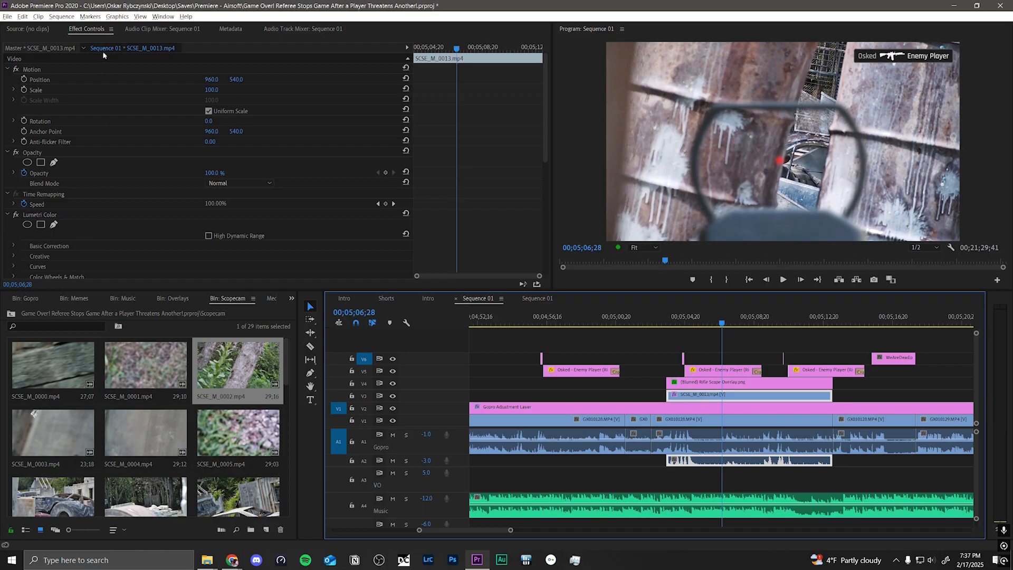
Step: Toggle the Lumetri Color effect off and on for SCSE_M_0013.mp4 and SCSE_M_0014.mp4 to compare graded and ungraded footage
{"action": "scroll", "coordinate": [159, 220], "scroll_direction": "down", "scroll_amount": 3}
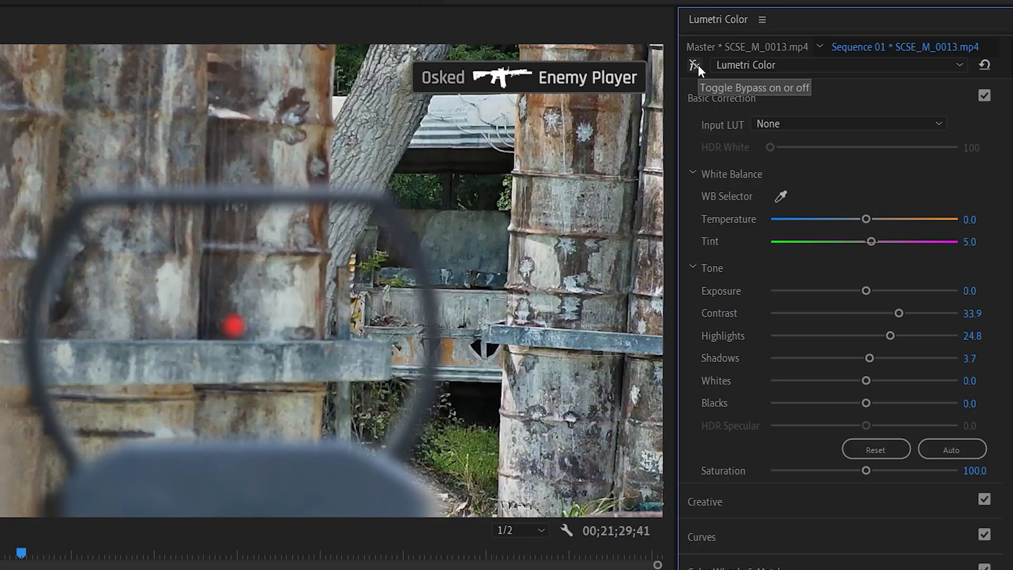
{"action": "left_click", "coordinate": [696, 65]}
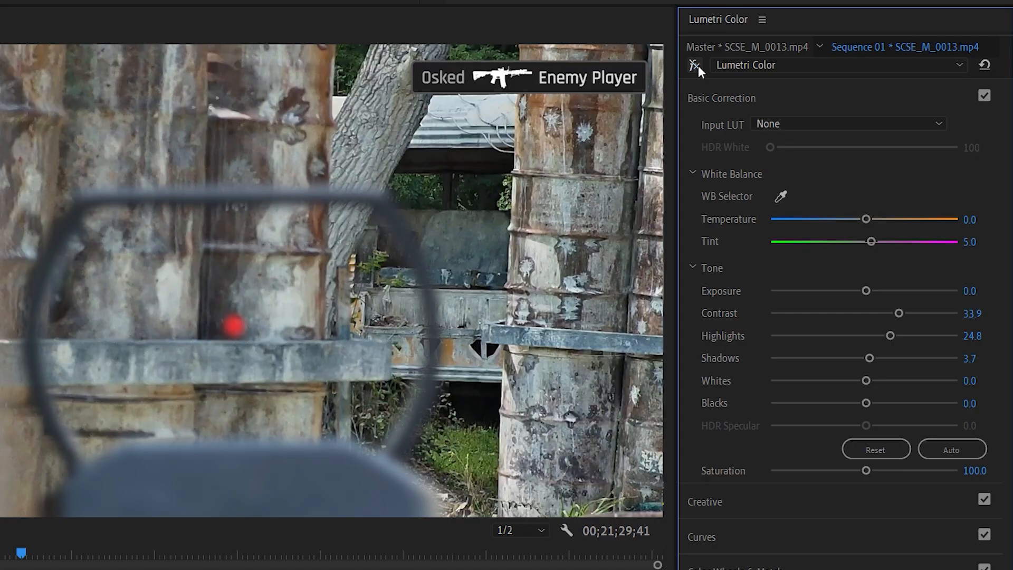
{"action": "left_click", "coordinate": [696, 65]}
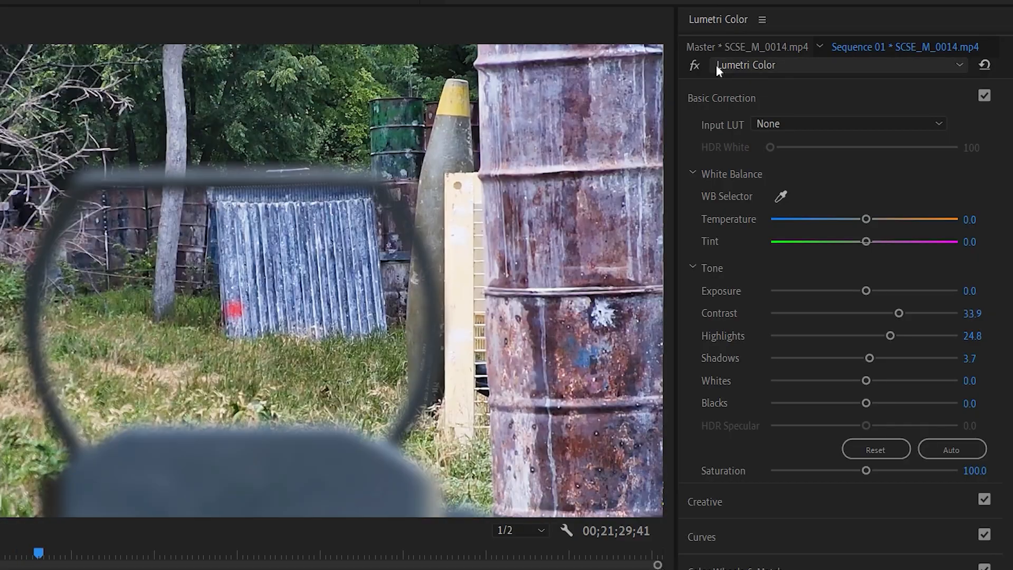
{"action": "left_click", "coordinate": [696, 63]}
{"action": "left_click", "coordinate": [697, 63]}
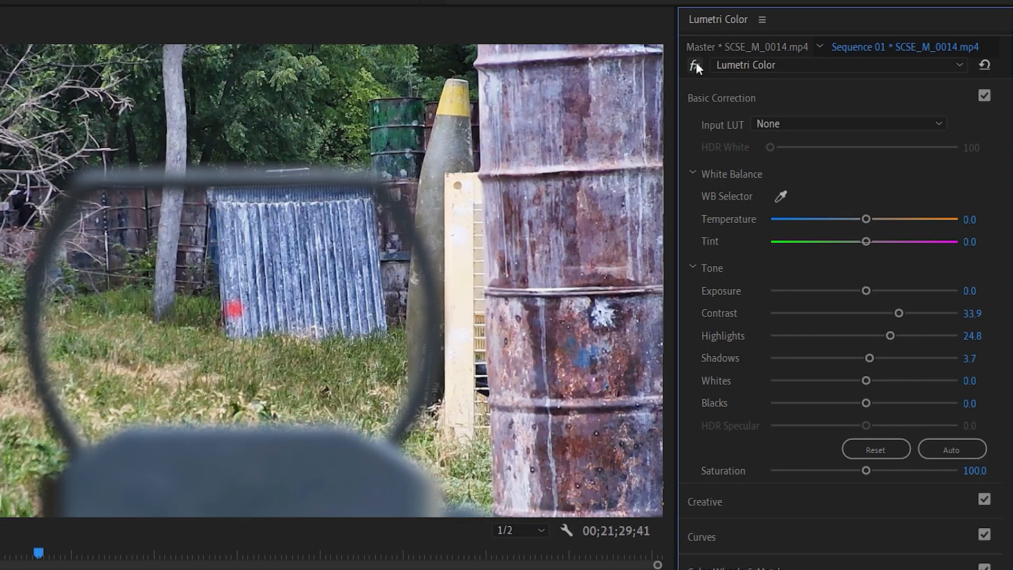
{"action": "left_click", "coordinate": [696, 64]}
{"action": "left_click", "coordinate": [696, 63]}
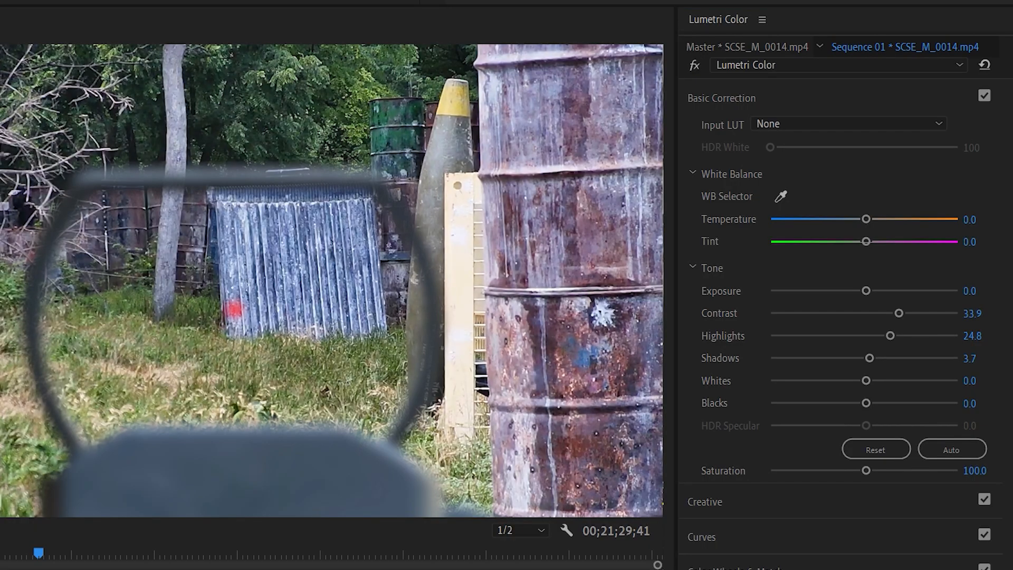
Step: Move on through the scope cam clips to SCSE_M_0021.mp4, toggling the Lumetri Color bypass to compare the grade
{"action": "key", "text": "Down"}
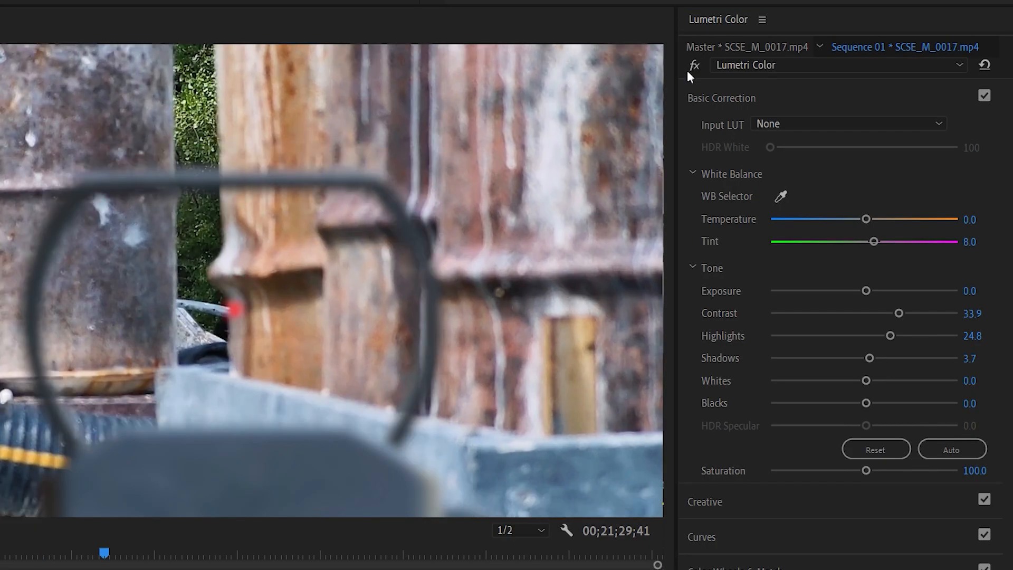
{"action": "left_click", "coordinate": [692, 63]}
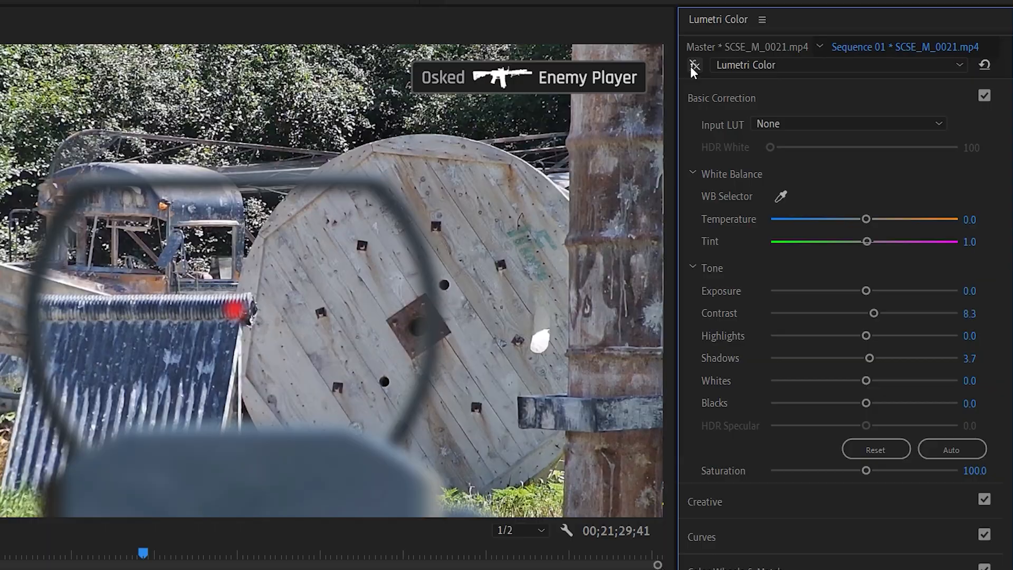
{"action": "left_click", "coordinate": [693, 65]}
{"action": "left_click", "coordinate": [143, 569]}
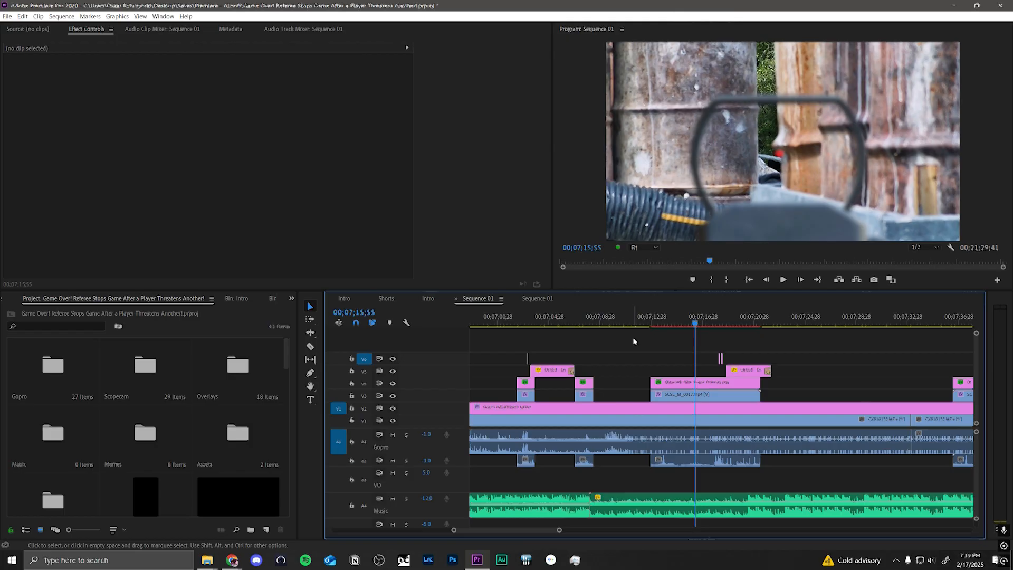
Step: Select SCSE_M_0017.mp4 on V3, search the effects for "warp" and apply Warp Stabilizer to the clip
{"action": "left_click", "coordinate": [691, 394]}
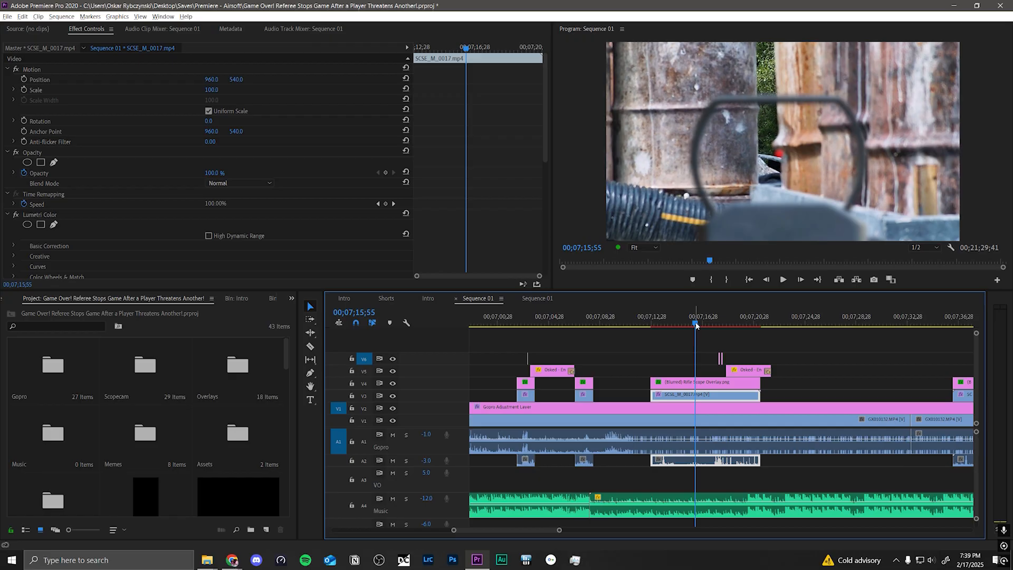
{"action": "left_click", "coordinate": [291, 298]}
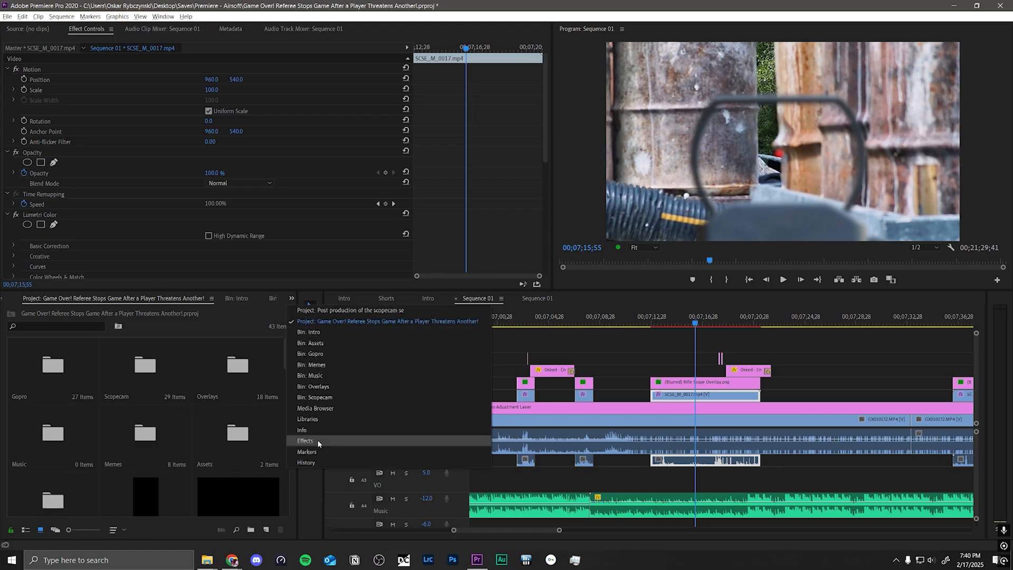
{"action": "left_click", "coordinate": [306, 442]}
{"action": "left_click", "coordinate": [34, 311]}
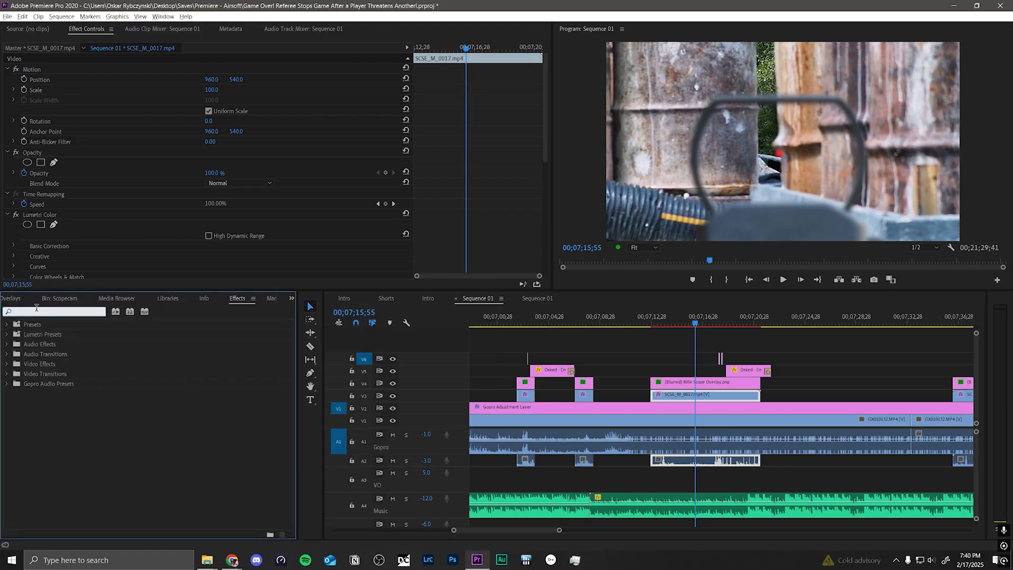
{"action": "type", "text": "warp"}
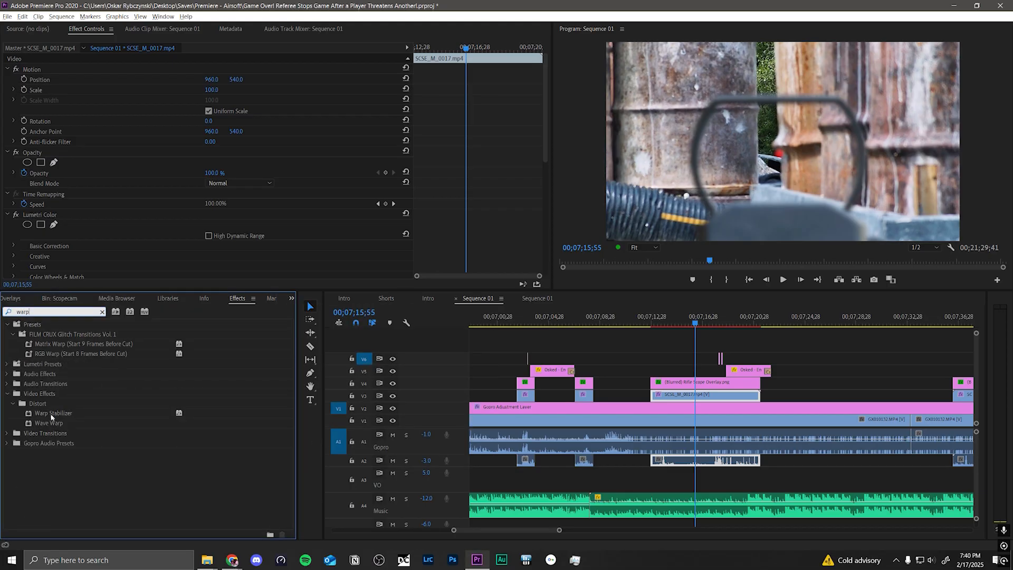
{"action": "left_click", "coordinate": [51, 415]}
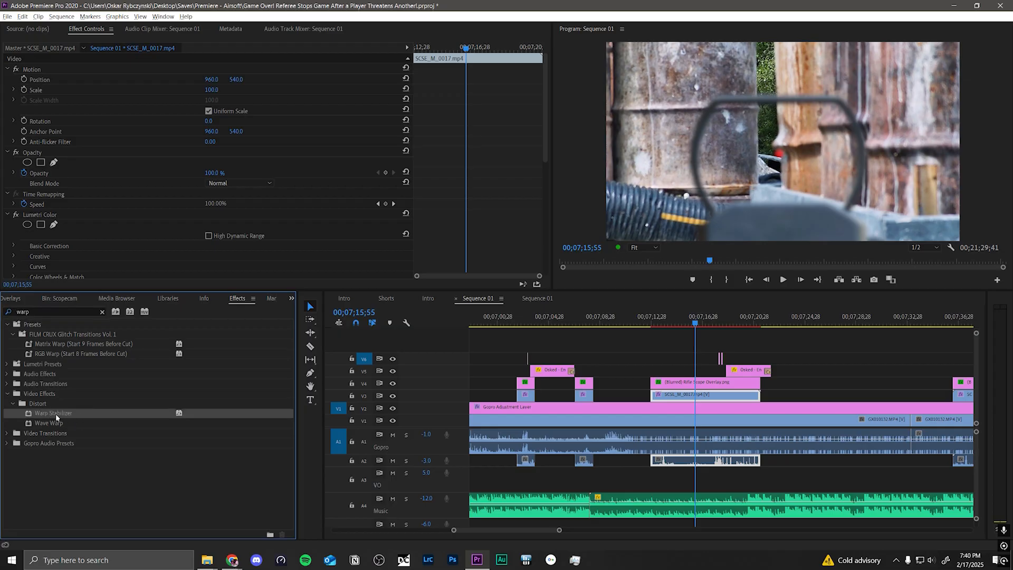
{"action": "left_click_drag", "start_coordinate": [49, 413], "coordinate": [667, 396]}
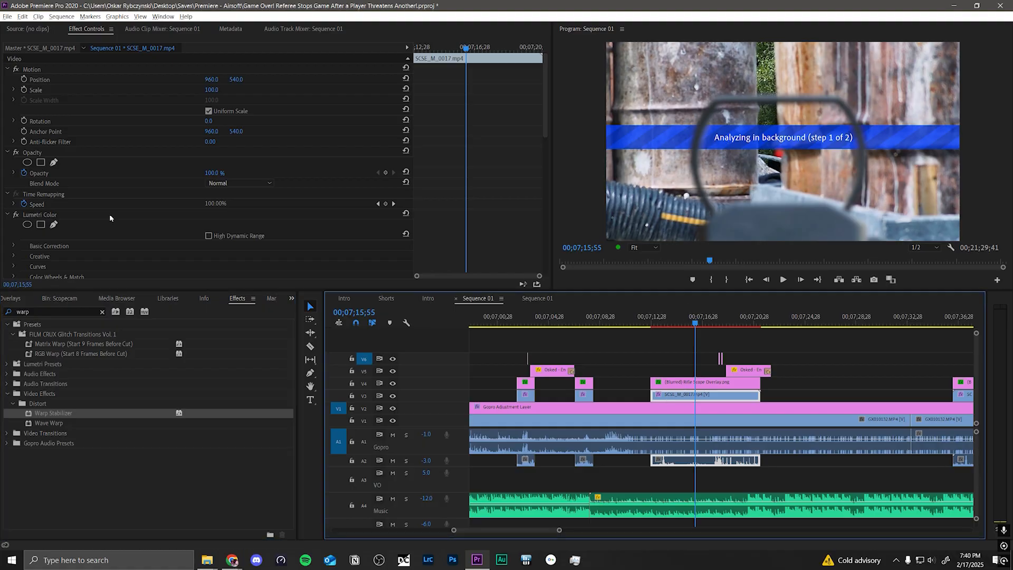
Step: Delete the second, duplicate Warp Stabilizer effect from SCSE_M_0017.mp4
{"action": "scroll", "coordinate": [213, 187], "scroll_direction": "down", "scroll_amount": 5}
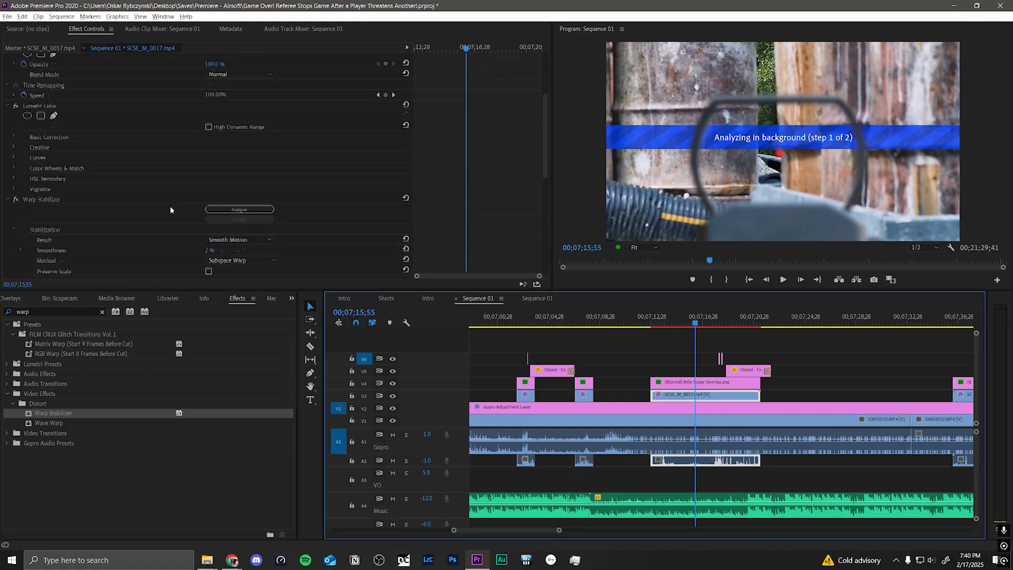
{"action": "scroll", "coordinate": [144, 201], "scroll_direction": "down", "scroll_amount": 4}
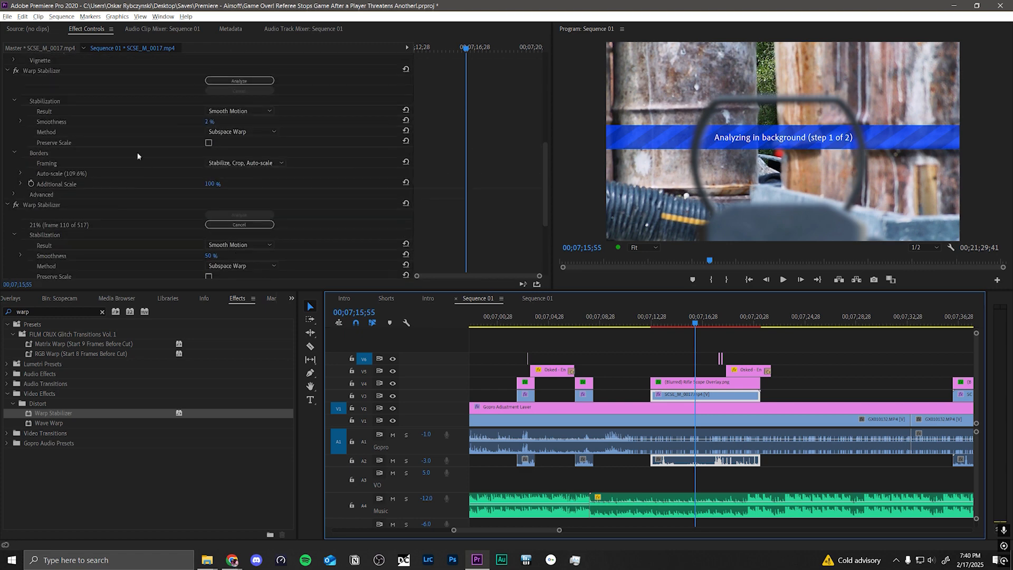
{"action": "scroll", "coordinate": [92, 141], "scroll_direction": "down", "scroll_amount": 4}
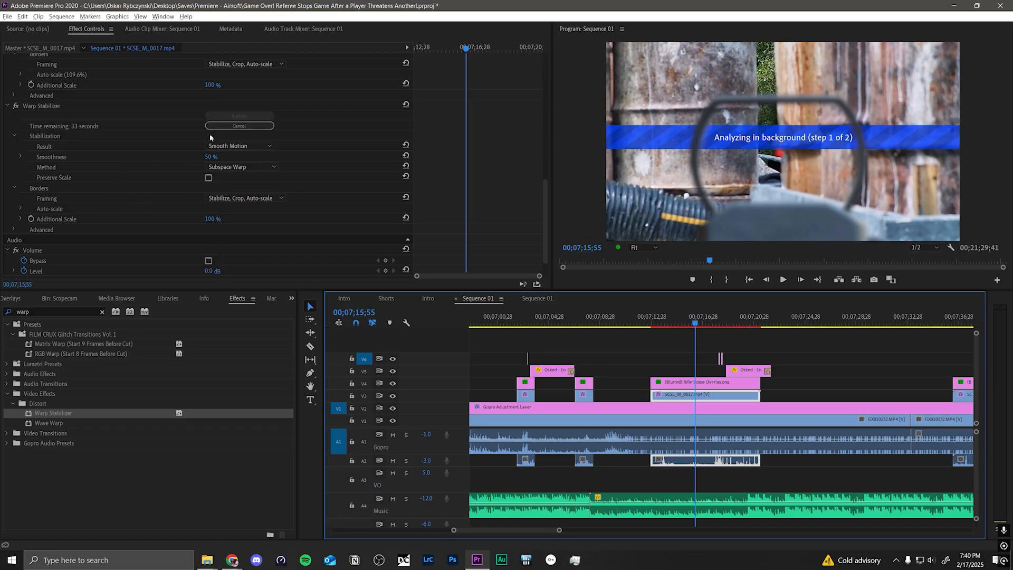
{"action": "left_click", "coordinate": [49, 106]}
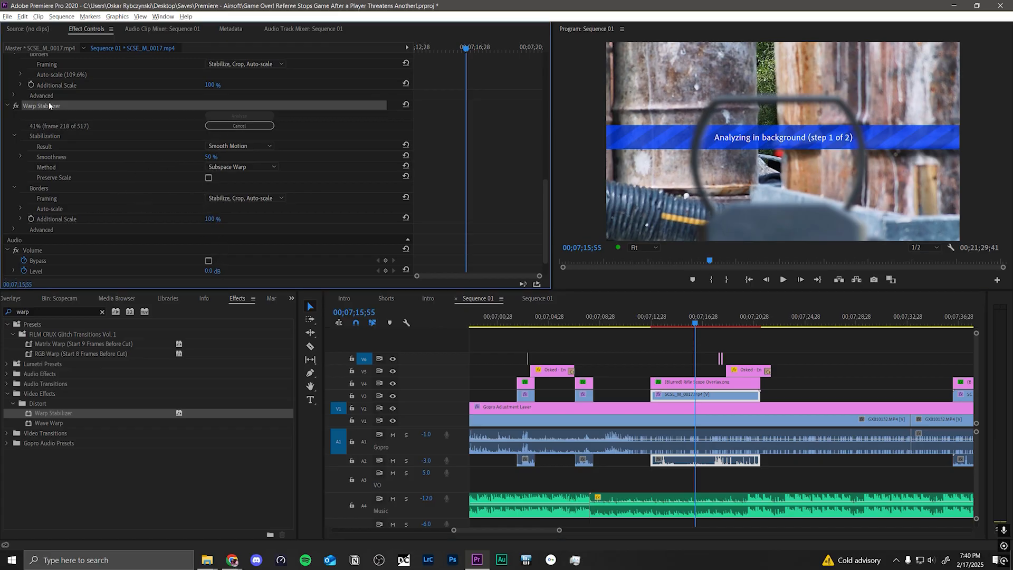
{"action": "key", "text": "Delete"}
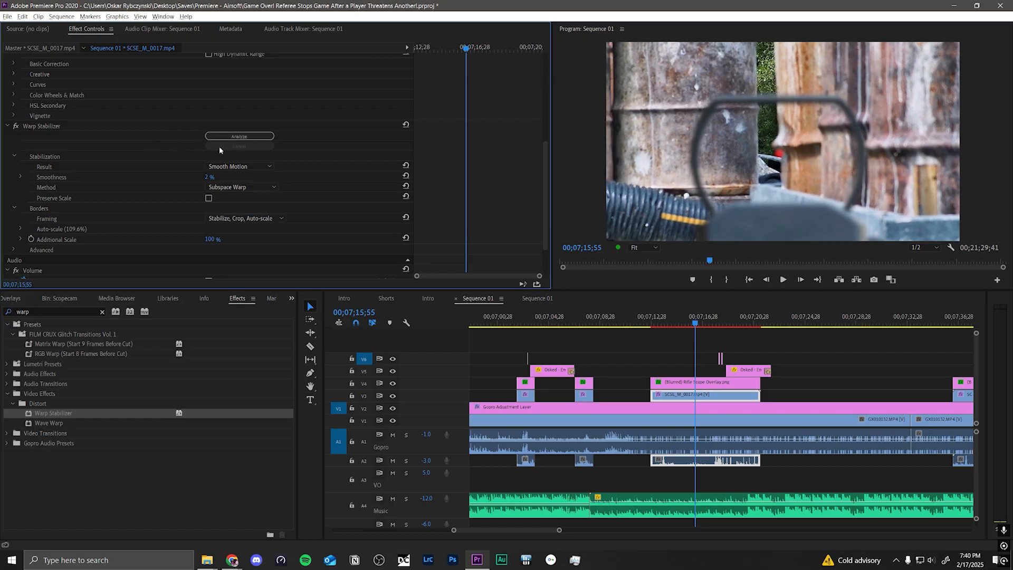
Step: Turn off Warp Stabilizer on SCSE_M_0017.mp4 and play the unstabilized footage from 00;07;12;20 to 00;07;19;04
{"action": "left_click", "coordinate": [209, 178]}
{"action": "left_click", "coordinate": [16, 127]}
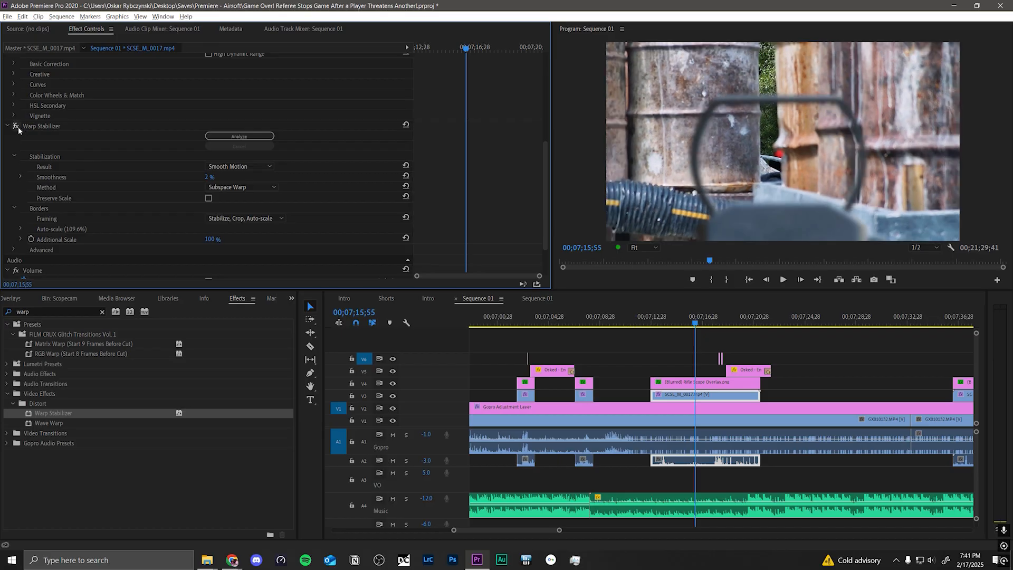
{"action": "left_click", "coordinate": [650, 318]}
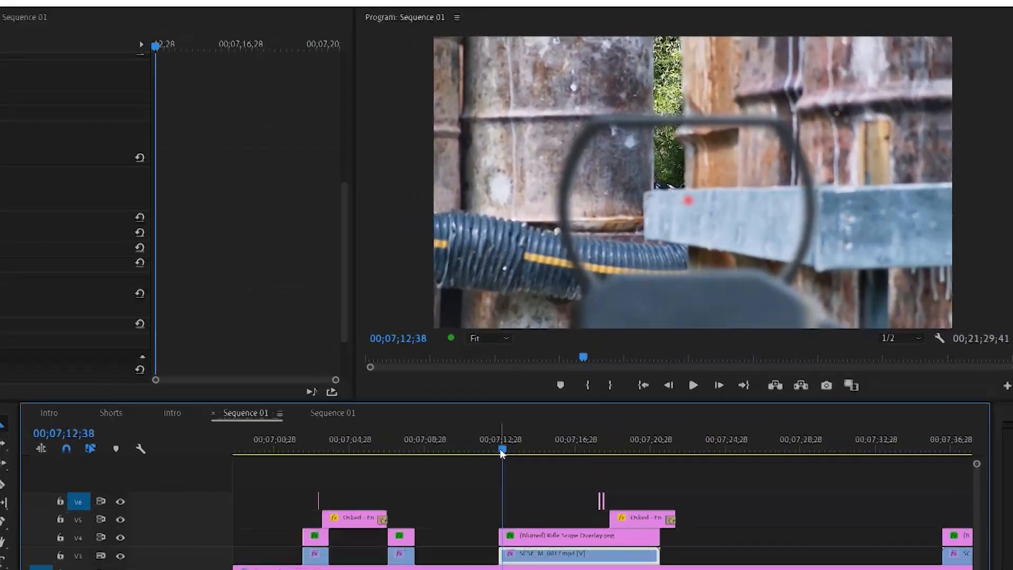
{"action": "key", "text": "space"}
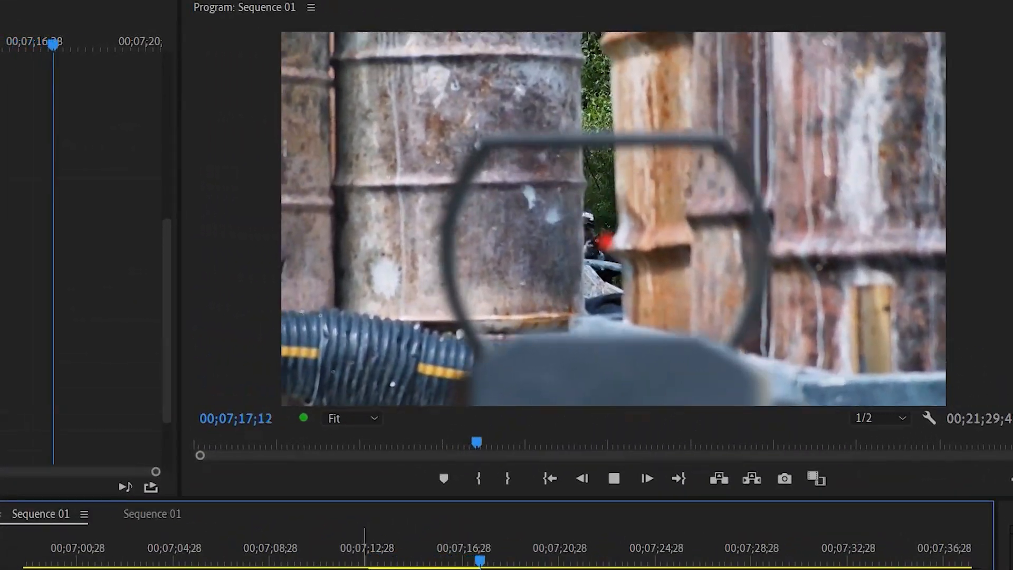
{"action": "key", "text": "space"}
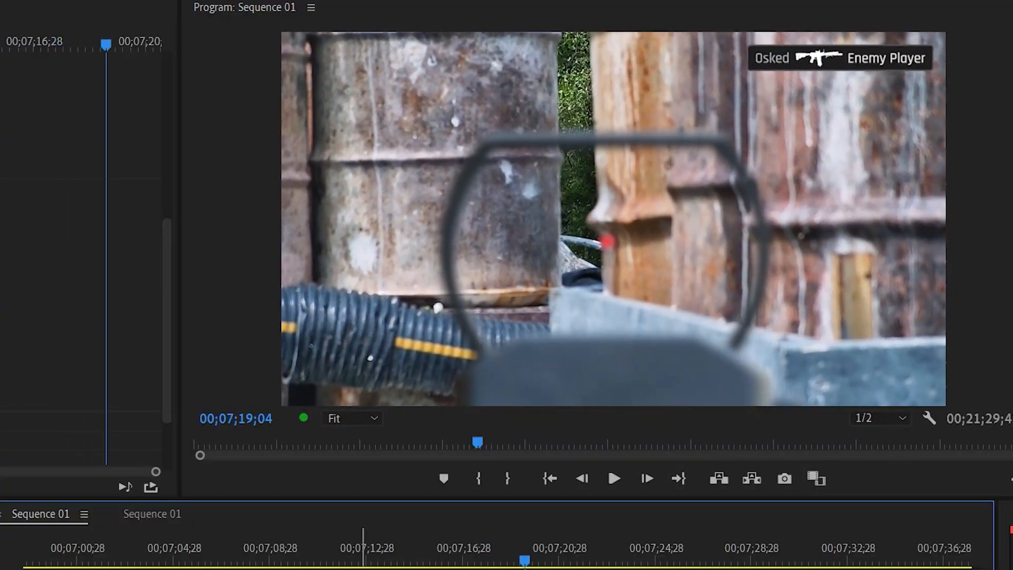
Step: Move the playhead back to 00;07;12;45 and turn Warp Stabilizer on again for SCSE_M_0017.mp4
{"action": "mouse_move", "coordinate": [381, 560]}
{"action": "left_mouse_down"}
{"action": "mouse_move", "coordinate": [366, 560]}
{"action": "mouse_move", "coordinate": [415, 562]}
{"action": "mouse_move", "coordinate": [378, 562]}
{"action": "left_mouse_up"}
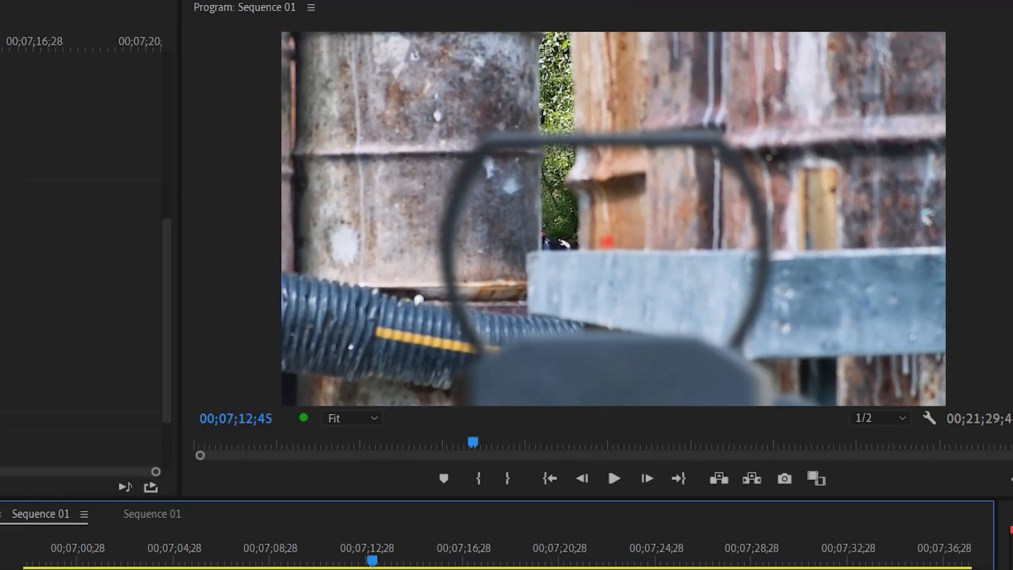
{"action": "left_click", "coordinate": [1, 188]}
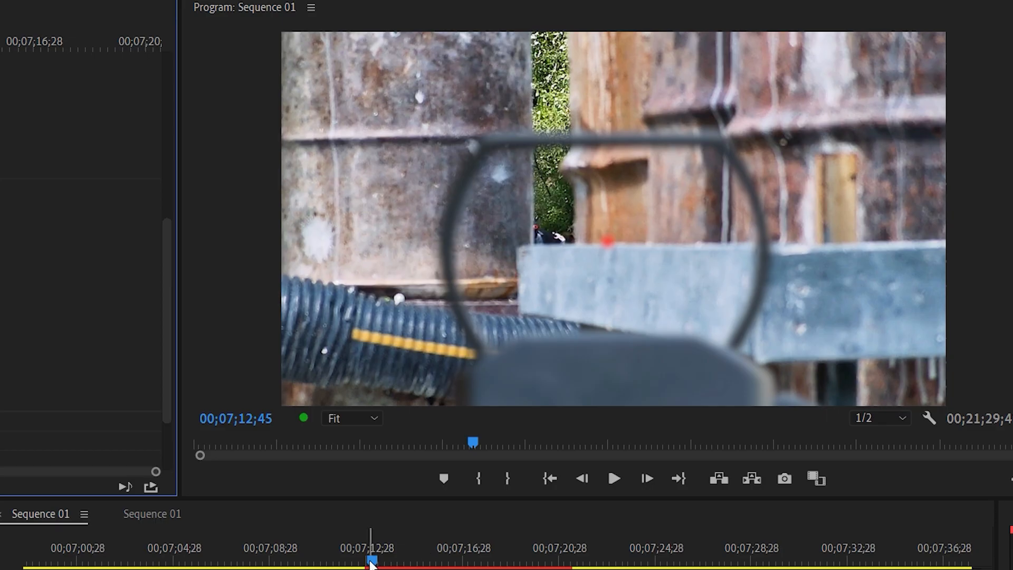
Step: Move the playhead back to 00;07;12;32 and play the stabilized SCSE_M_0017.mp4 footage to about 00;07;14;02
{"action": "left_click_drag", "start_coordinate": [372, 563], "coordinate": [368, 563]}
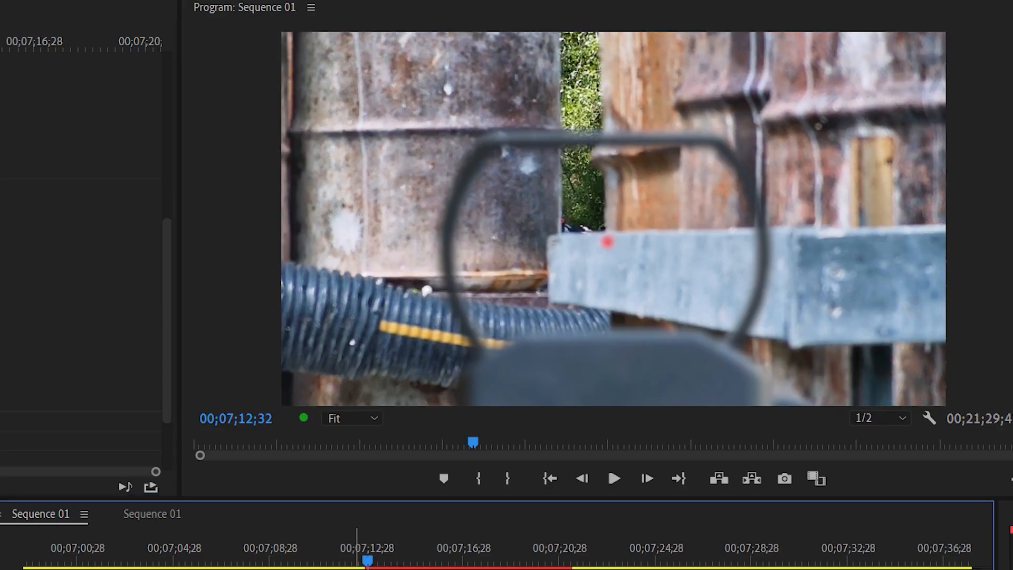
{"action": "key", "text": "space"}
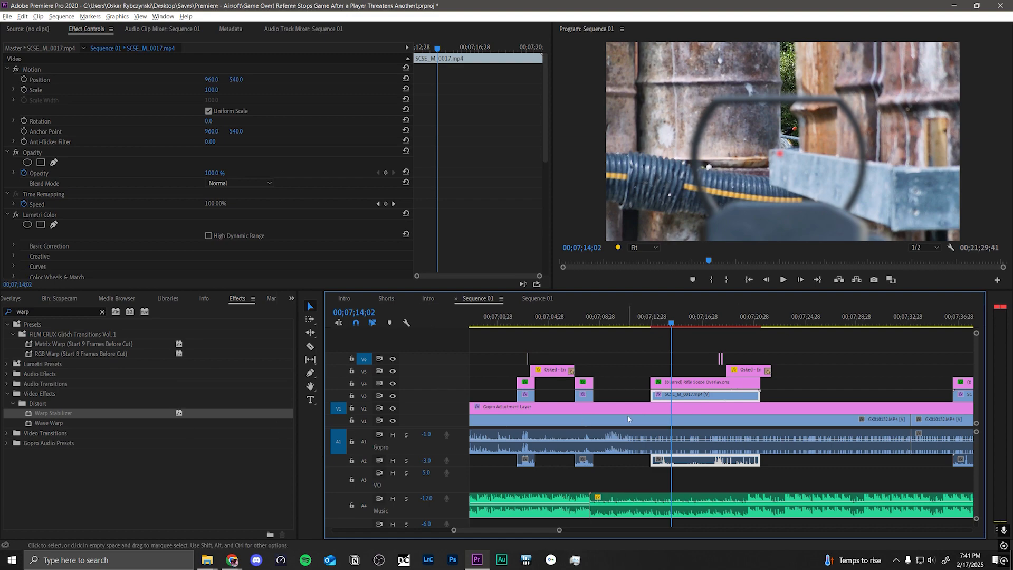
{"action": "scroll", "coordinate": [189, 250], "scroll_direction": "down", "scroll_amount": 13}
{"action": "scroll", "coordinate": [206, 248], "scroll_direction": "down", "scroll_amount": 5}
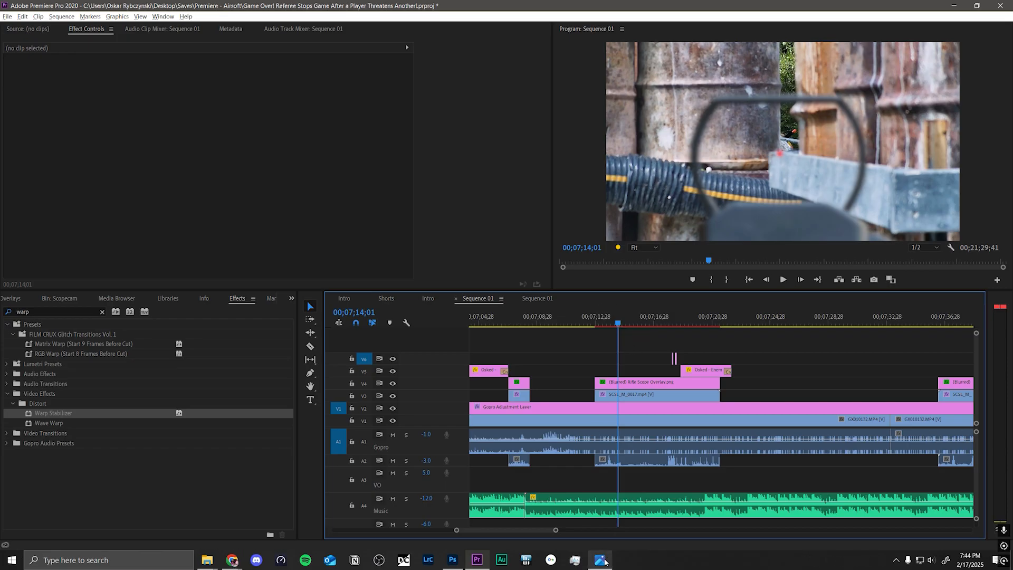
Step: Bring up the photo 20240614_200716.jpg in the image viewer to examine the rifle sight, and minimize it
{"action": "mouse_move", "coordinate": [601, 560]}
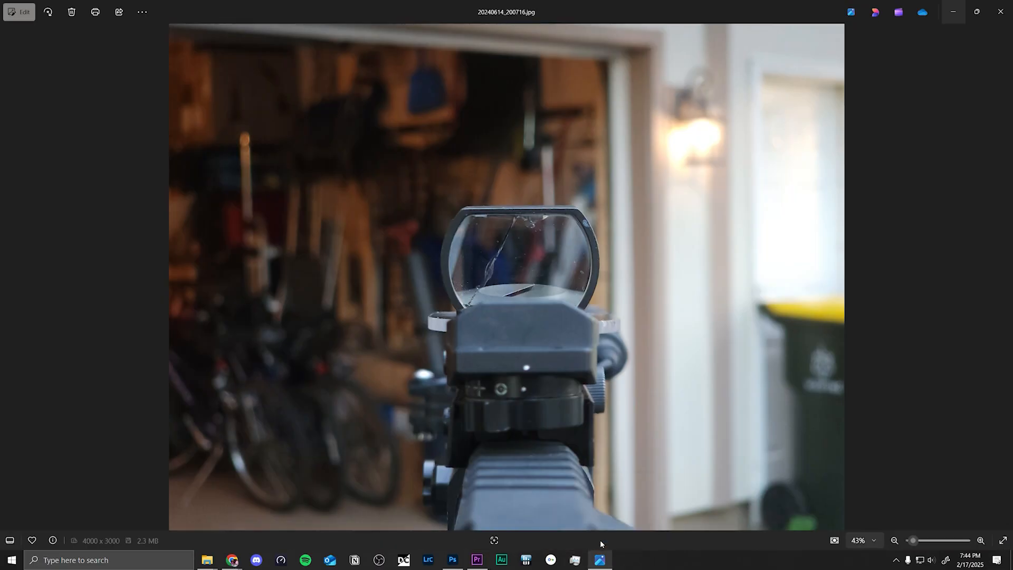
{"action": "left_click", "coordinate": [600, 540]}
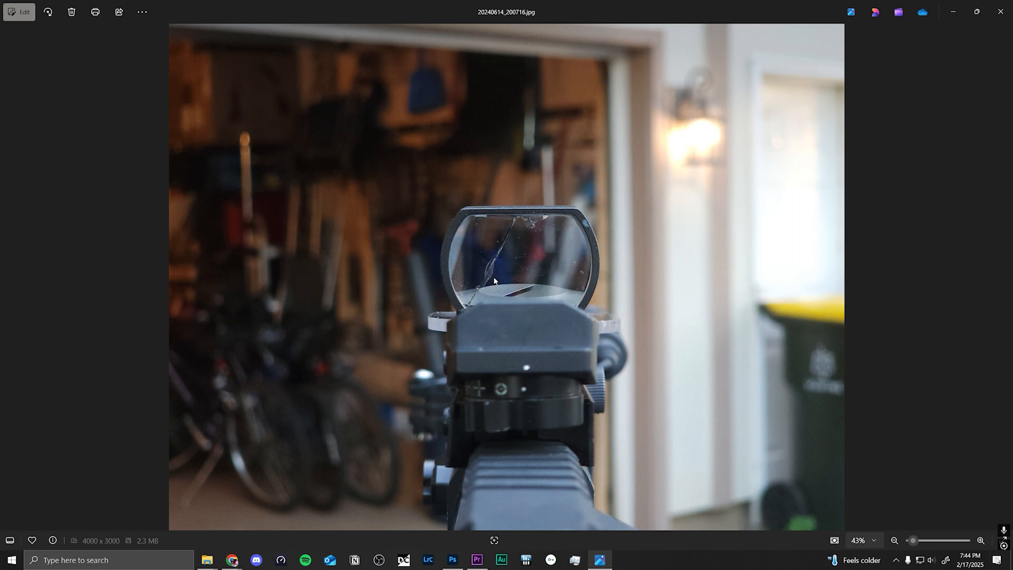
{"action": "left_click", "coordinate": [953, 11]}
Step: Switch to Scope Overlay.psd in Photoshop and show the sharp Rifle group in place of the blurred Rifle copy group
{"action": "left_click", "coordinate": [452, 560]}
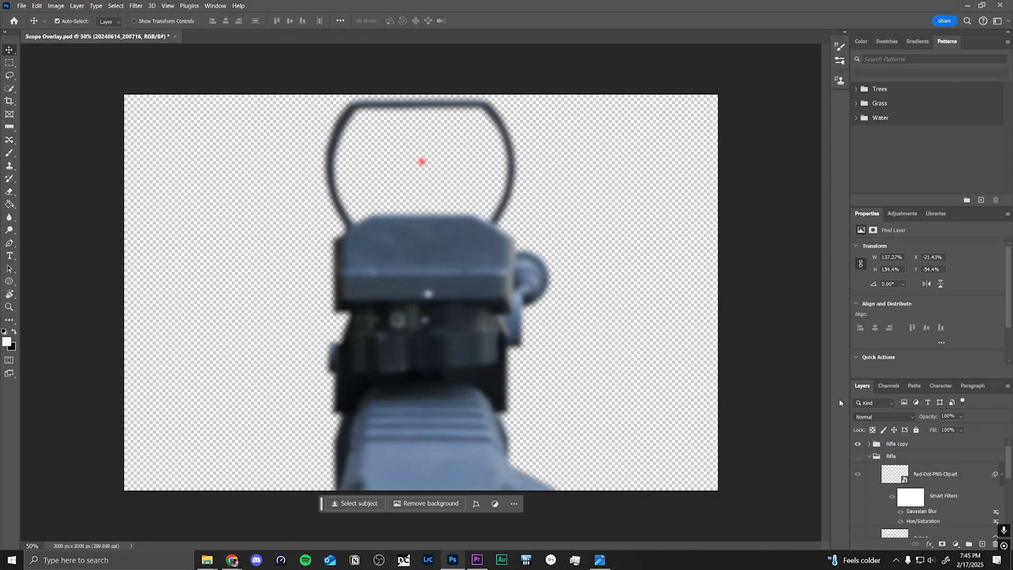
{"action": "scroll", "coordinate": [888, 496], "scroll_direction": "down", "scroll_amount": 1}
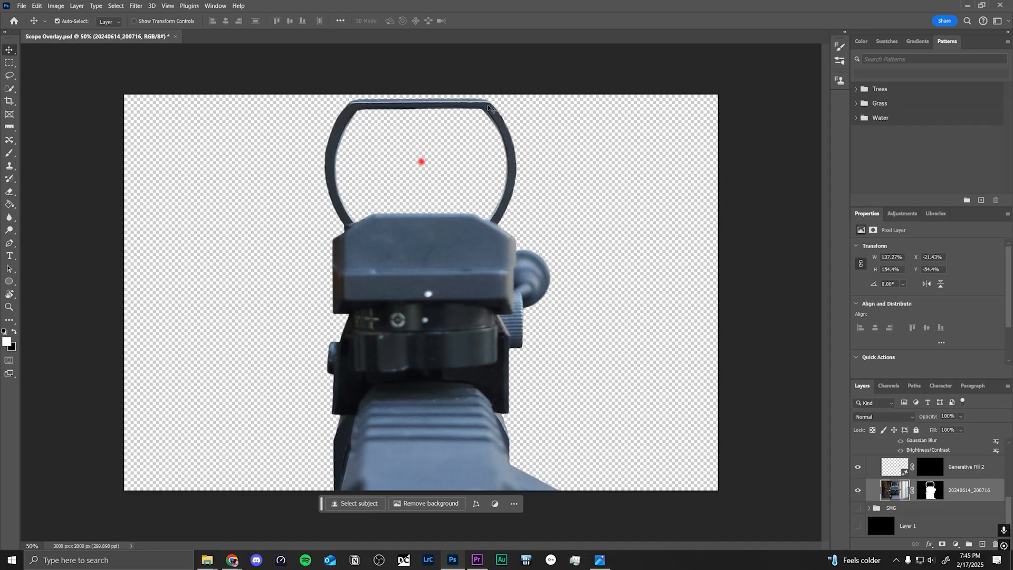
Step: Examine the cutout edges along the scope frame up close, including both upper corners
{"action": "key", "text": "ctrl+equal"}
{"action": "key", "text": "ctrl+equal"}
{"action": "key", "text": "ctrl+equal"}
{"action": "key", "text": "ctrl+equal"}
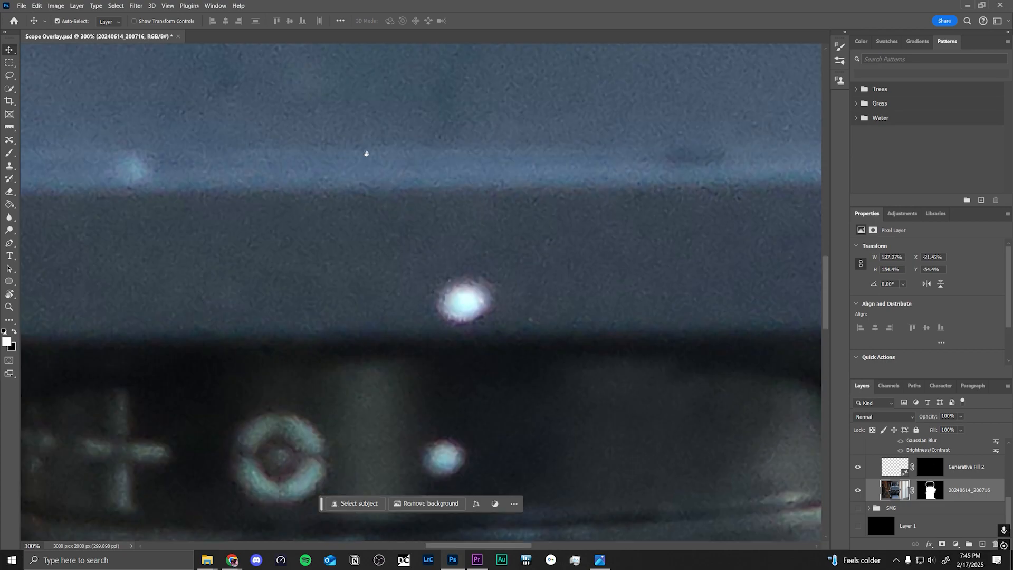
{"action": "left_click_drag", "start_coordinate": [367, 154], "coordinate": [606, 401]}
{"action": "left_click_drag", "start_coordinate": [448, 190], "coordinate": [355, 371]}
{"action": "left_click_drag", "start_coordinate": [405, 200], "coordinate": [335, 392]}
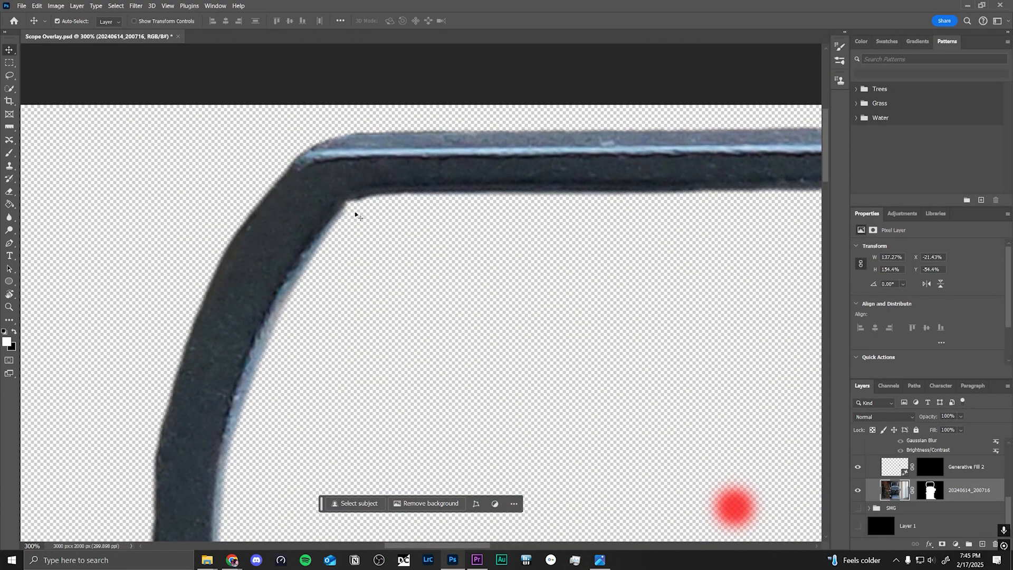
{"action": "left_click_drag", "start_coordinate": [499, 216], "coordinate": [233, 253]}
{"action": "left_click_drag", "start_coordinate": [552, 222], "coordinate": [201, 225]}
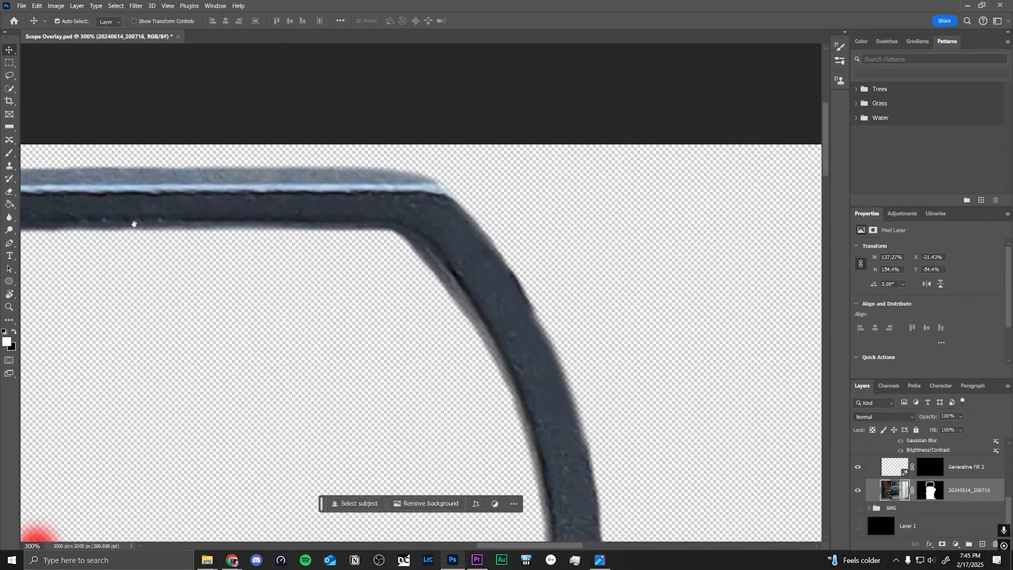
{"action": "key", "text": "ctrl+minus"}
{"action": "key", "text": "ctrl+minus"}
{"action": "key", "text": "ctrl+minus"}
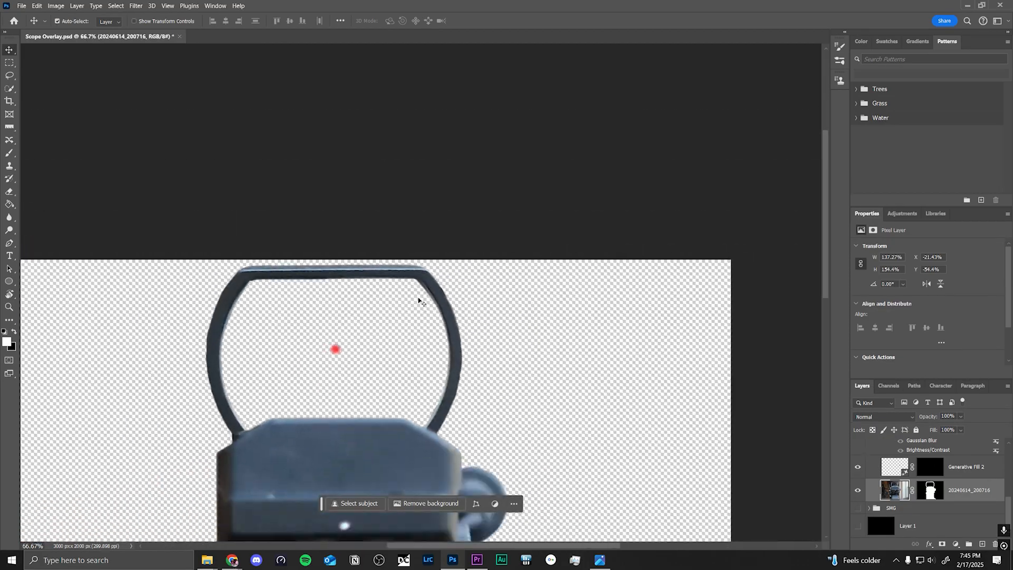
{"action": "left_click_drag", "start_coordinate": [498, 353], "coordinate": [566, 226]}
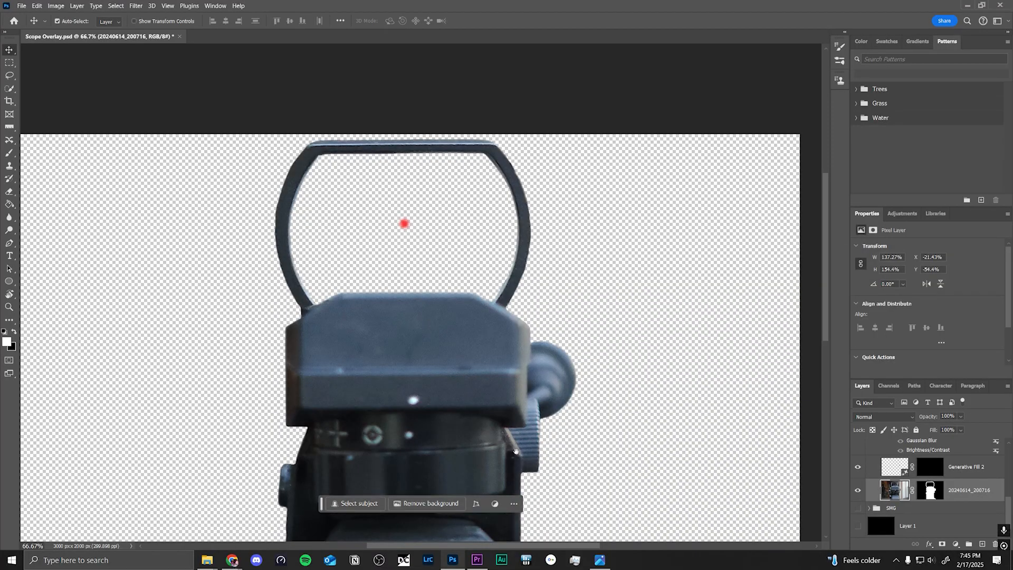
{"action": "key", "text": "ctrl+minus"}
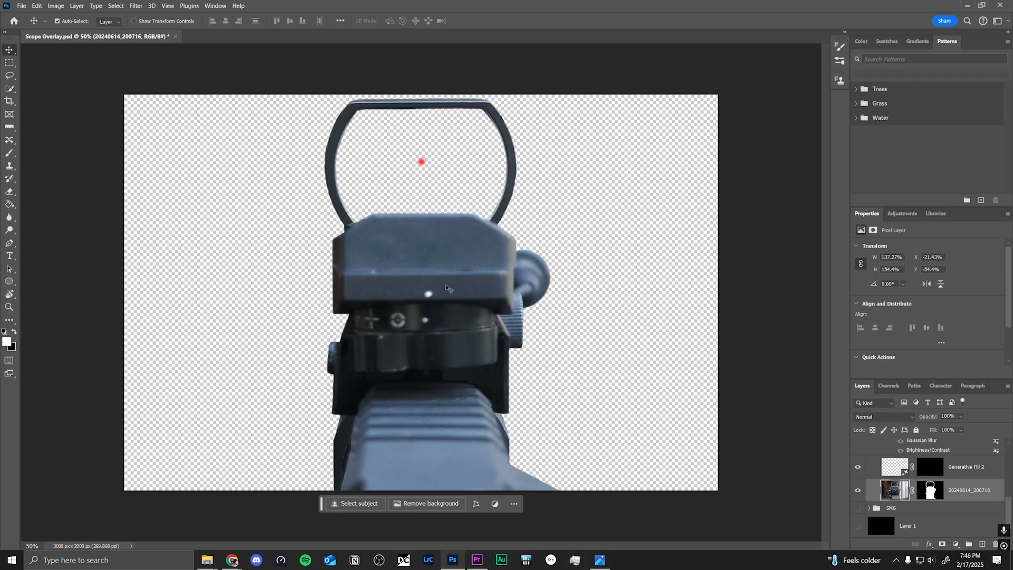
Step: Compare the cutout with the original photo 20240614_200716.jpg and review the layers and smart filters in the Rifle group
{"action": "left_click", "coordinate": [602, 559]}
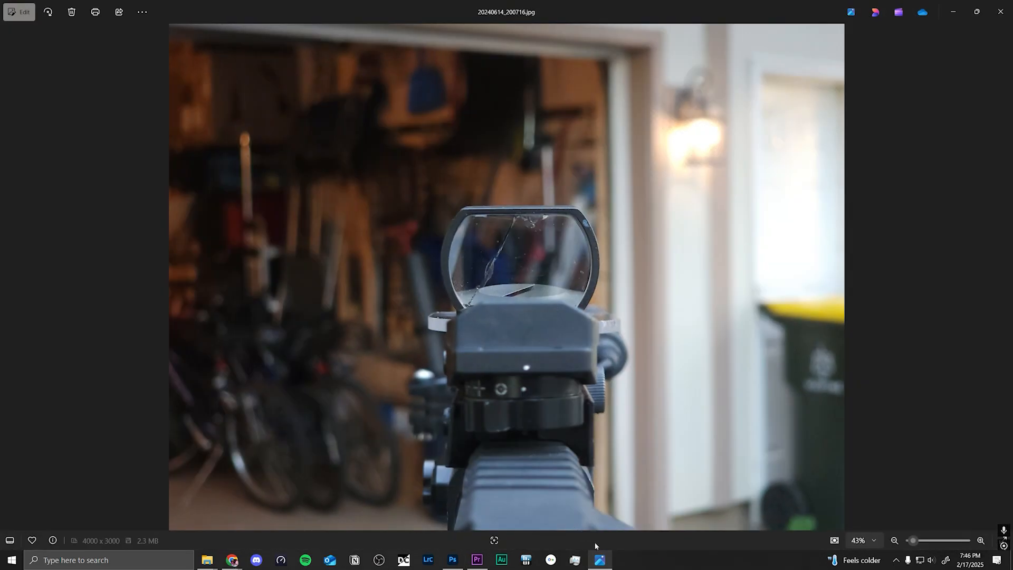
{"action": "left_click", "coordinate": [600, 558]}
{"action": "scroll", "coordinate": [929, 475], "scroll_direction": "down", "scroll_amount": 2}
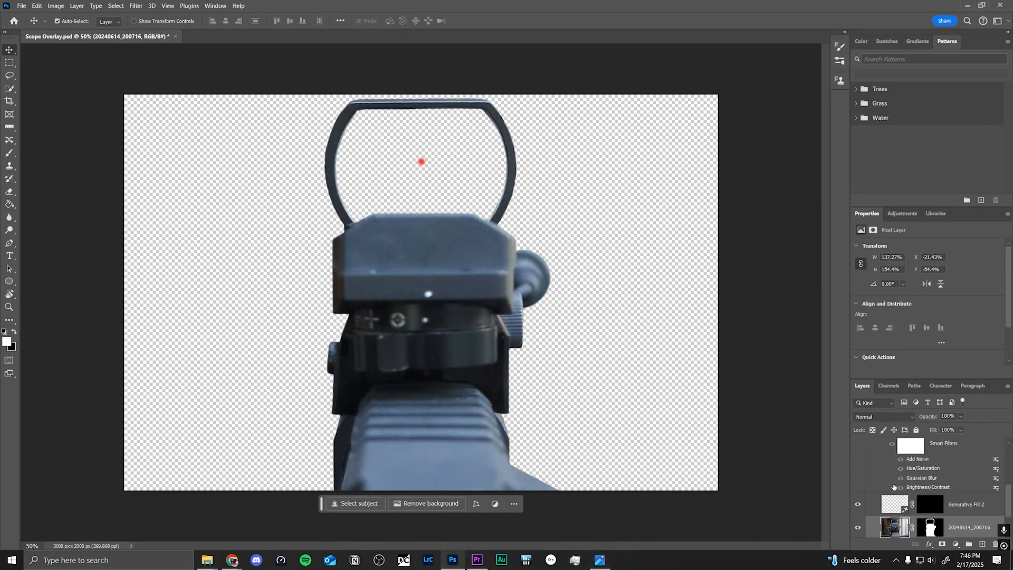
{"action": "scroll", "coordinate": [897, 492], "scroll_direction": "up", "scroll_amount": 1}
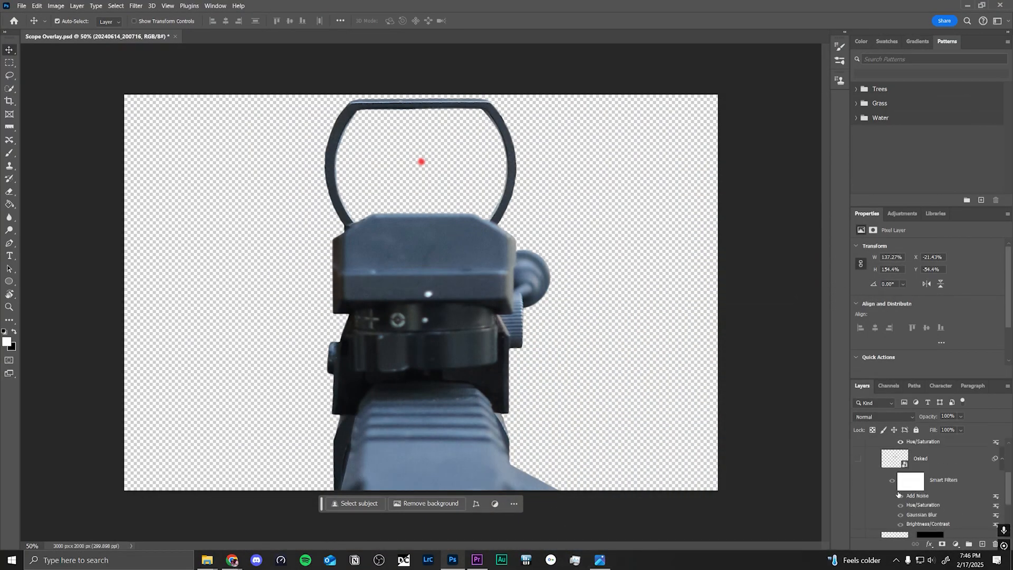
{"action": "scroll", "coordinate": [920, 486], "scroll_direction": "up", "scroll_amount": 2}
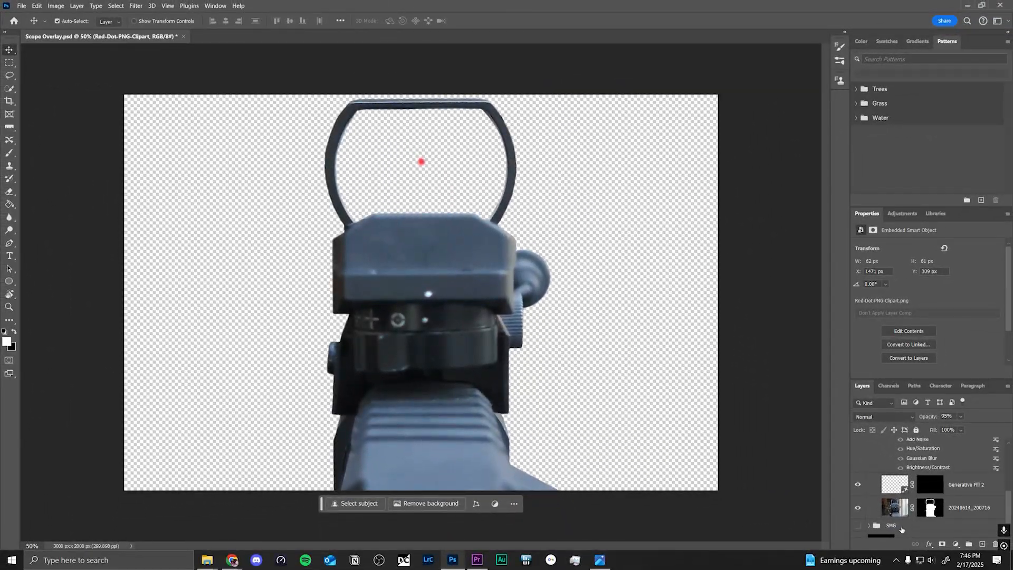
Step: Hide the Rifle group, show the blurred Rifle copy group and select its Generative Fill 2 layer
{"action": "scroll", "coordinate": [955, 566], "scroll_direction": "up", "scroll_amount": 3}
{"action": "scroll", "coordinate": [901, 529], "scroll_direction": "up", "scroll_amount": 5}
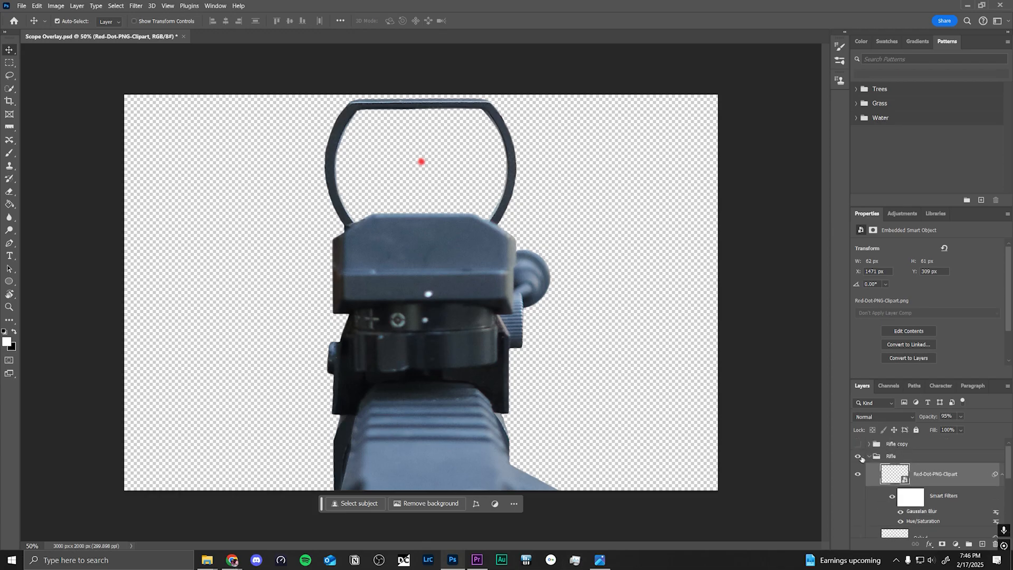
{"action": "left_click", "coordinate": [859, 457]}
{"action": "scroll", "coordinate": [886, 472], "scroll_direction": "down", "scroll_amount": 5}
{"action": "left_click", "coordinate": [895, 502]}
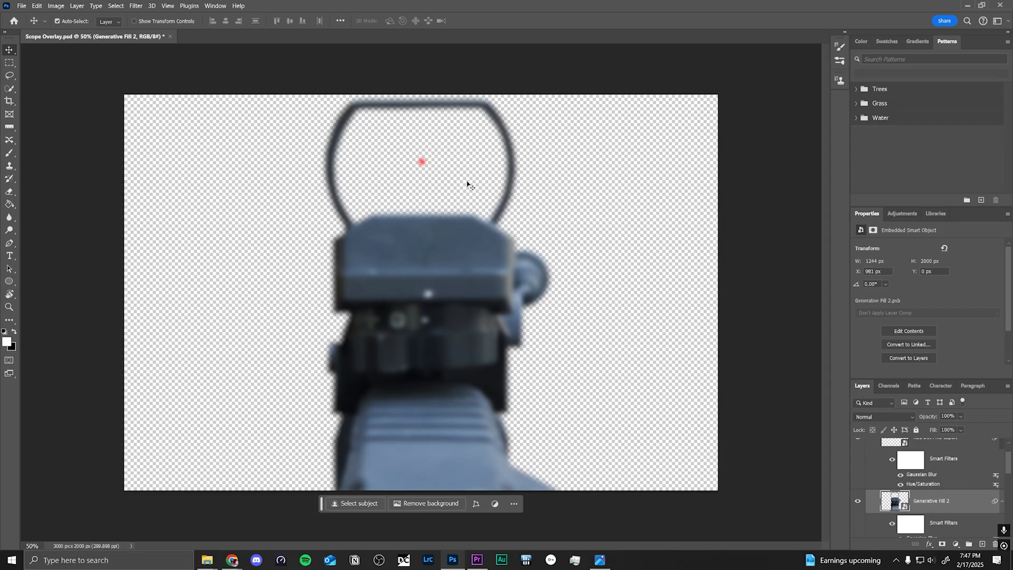
Step: Switch to Premiere Pro, select the (Blurred) Rifle Scope Overlay.png clip on V4 and search the effects for "gaus" to locate Gaussian Blur
{"action": "left_click", "coordinate": [476, 560]}
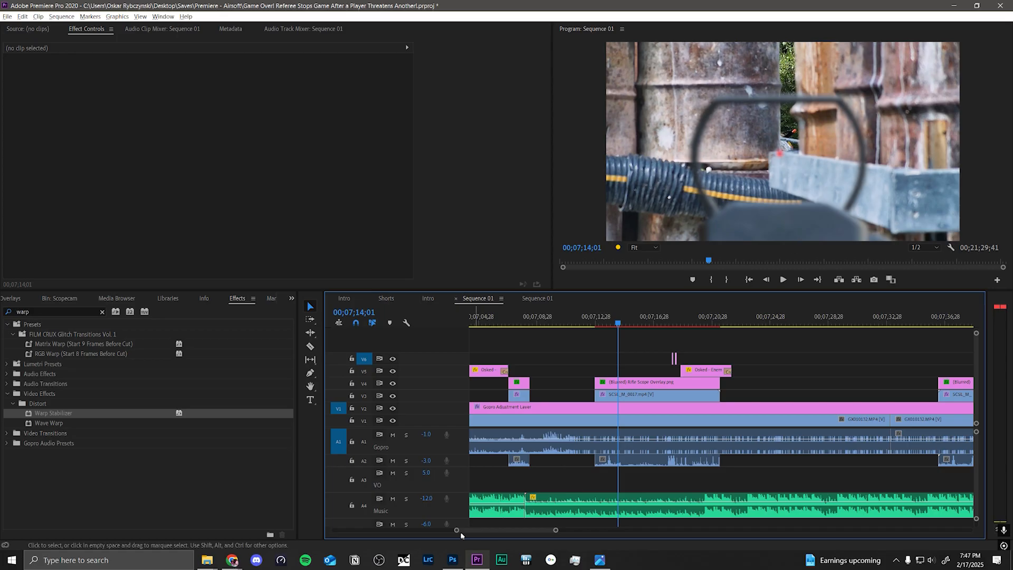
{"action": "left_click", "coordinate": [453, 559]}
{"action": "left_click", "coordinate": [477, 559]}
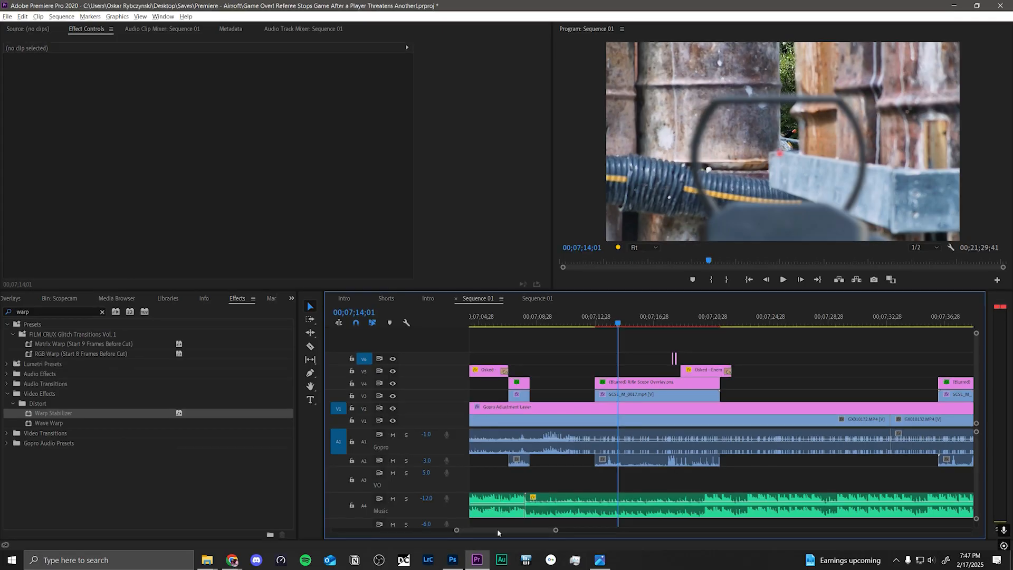
{"action": "left_click", "coordinate": [639, 387]}
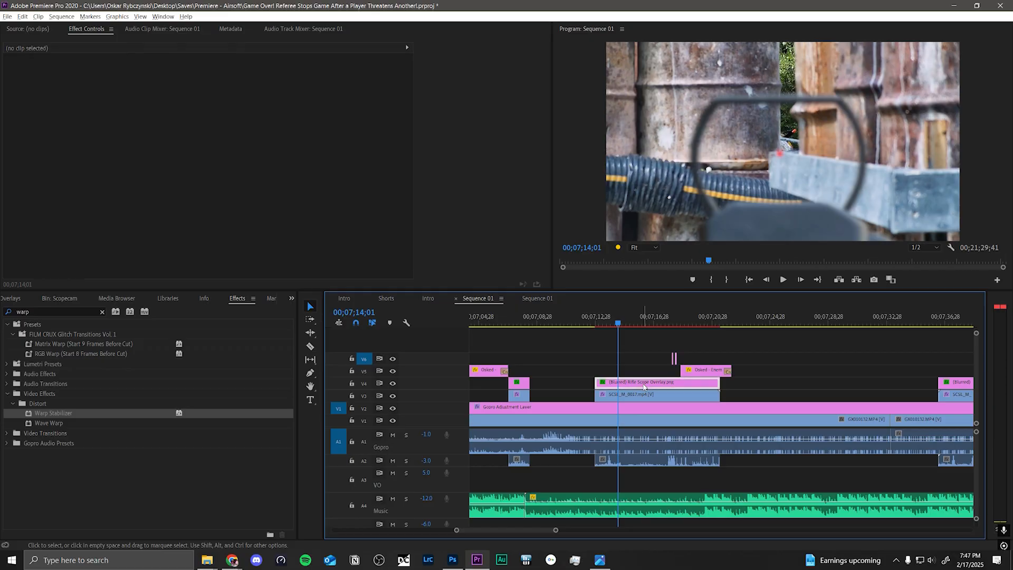
{"action": "left_click", "coordinate": [37, 311]}
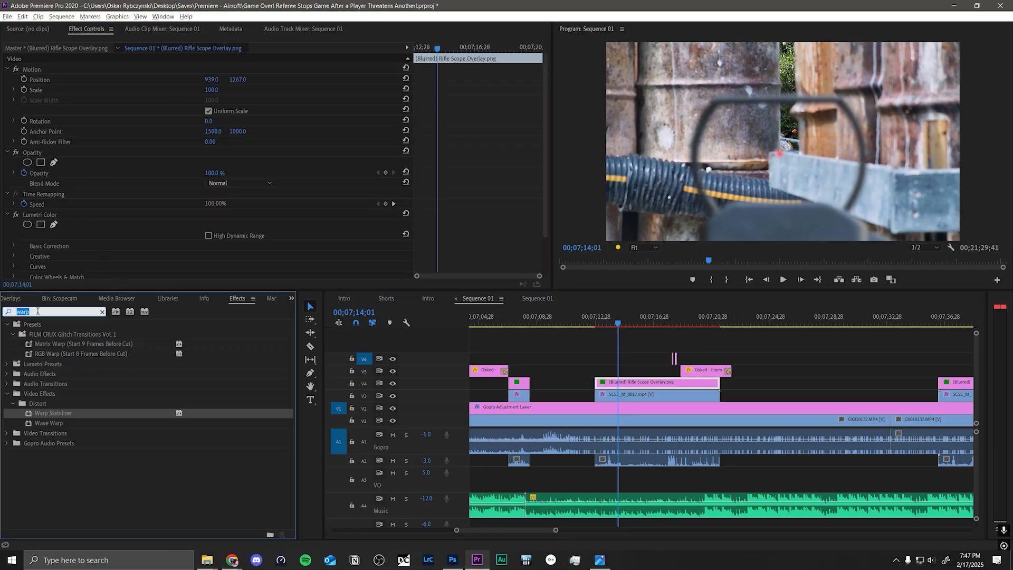
{"action": "type", "text": "gaus"}
{"action": "left_click", "coordinate": [67, 413]}
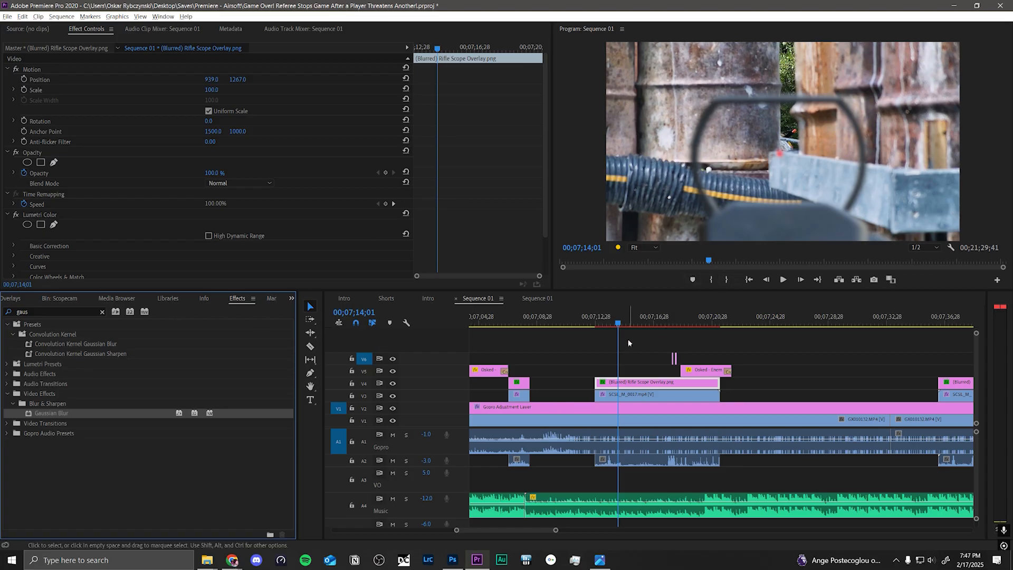
{"action": "left_click", "coordinate": [686, 338]}
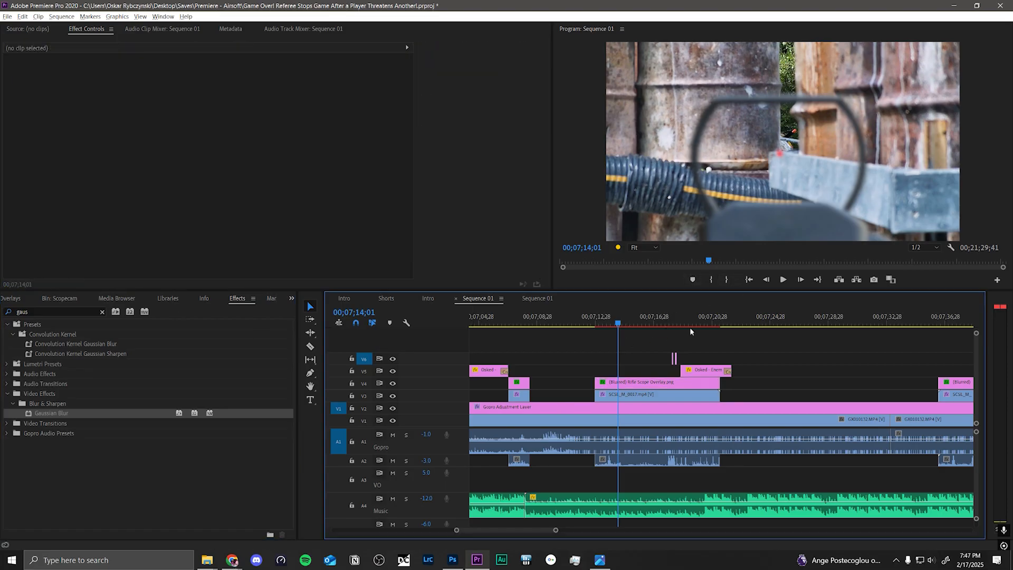
{"action": "left_click", "coordinate": [641, 384]}
{"action": "left_click", "coordinate": [639, 346]}
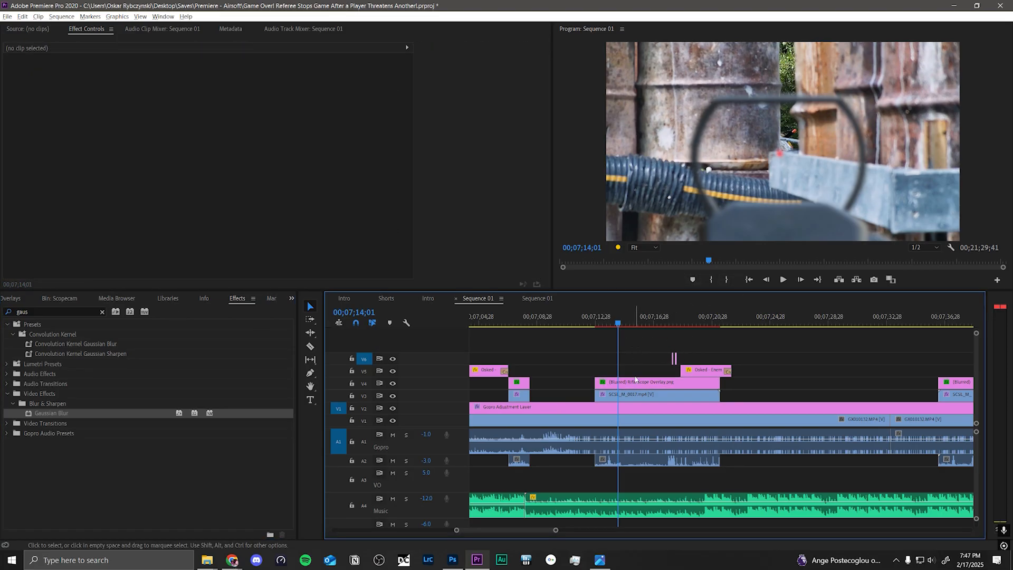
{"action": "left_click", "coordinate": [635, 380]}
Step: Switch to Photoshop, hide the Rifle copy group and show the SMG group in Scope Overlay.psd
{"action": "key", "text": "alt+Tab"}
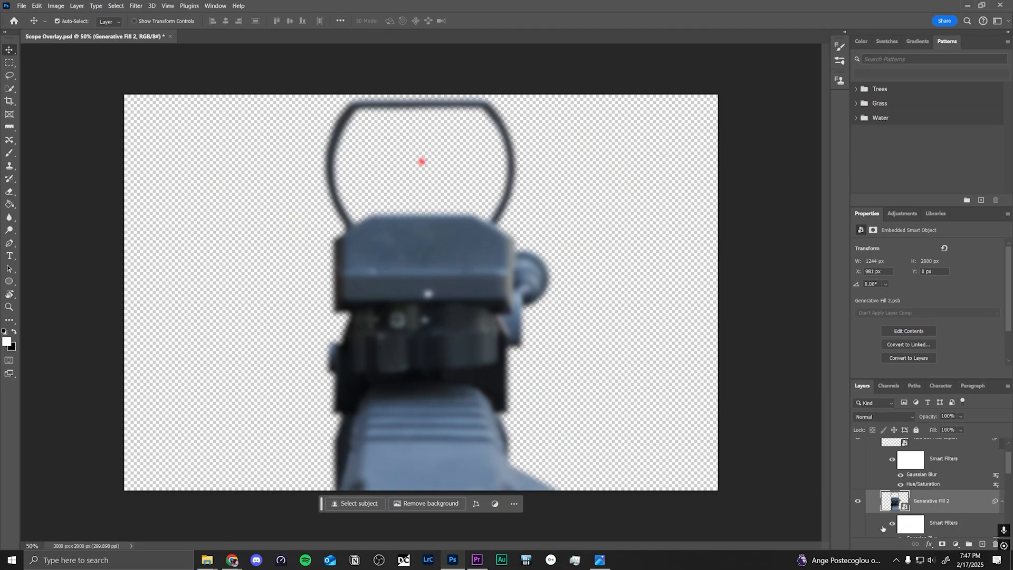
{"action": "scroll", "coordinate": [868, 526], "scroll_direction": "up", "scroll_amount": 2}
{"action": "left_click", "coordinate": [858, 446]}
{"action": "scroll", "coordinate": [874, 491], "scroll_direction": "down", "scroll_amount": 5}
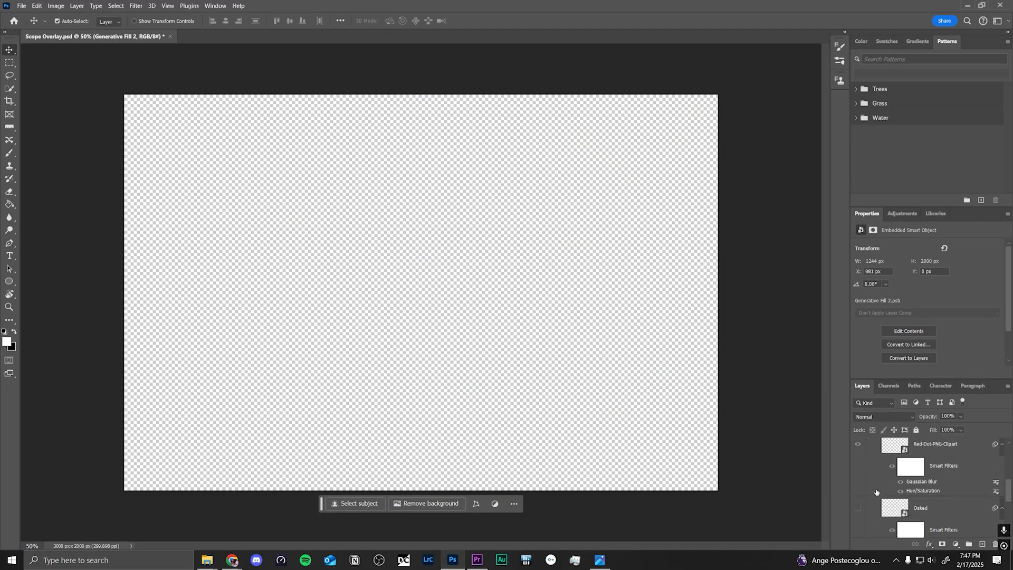
{"action": "left_click", "coordinate": [857, 507]}
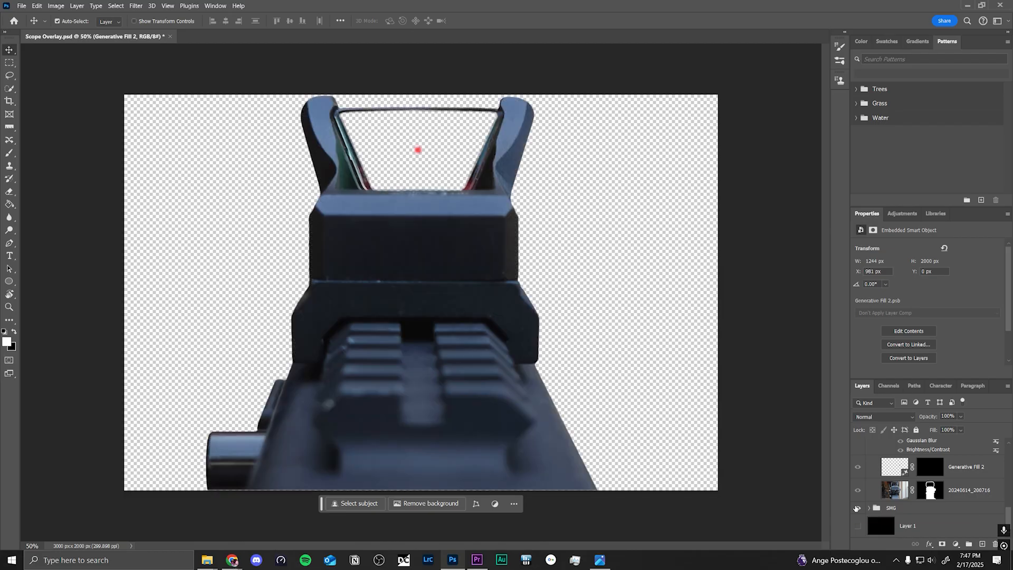
{"action": "scroll", "coordinate": [876, 507], "scroll_direction": "up", "scroll_amount": 3}
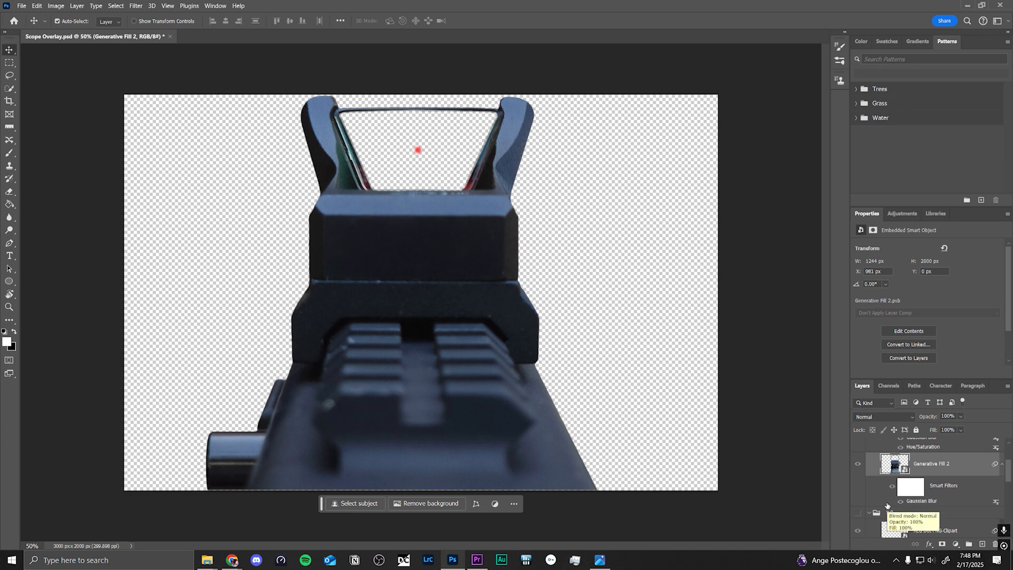
{"action": "scroll", "coordinate": [887, 506], "scroll_direction": "up", "scroll_amount": 3}
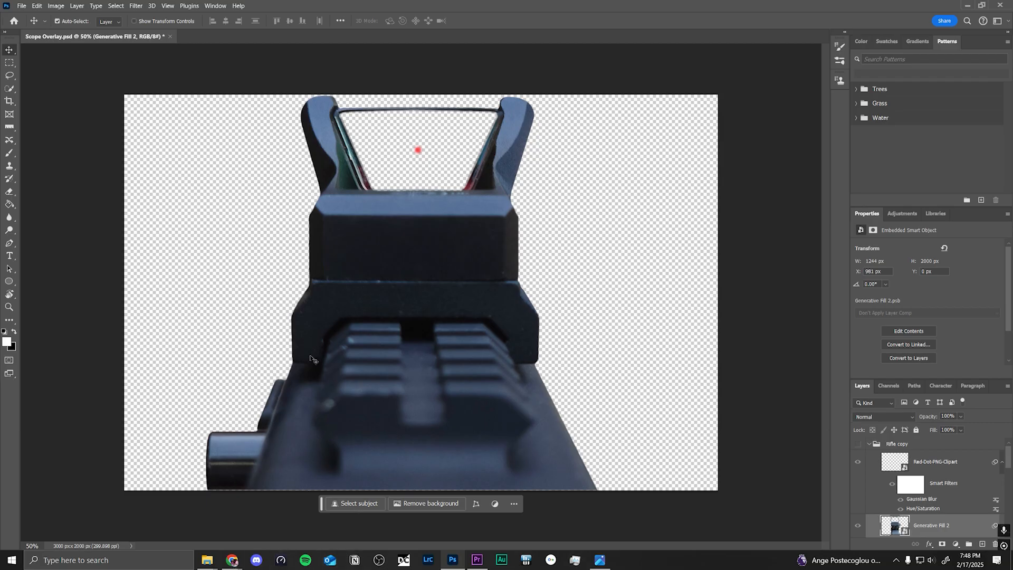
Step: Switch to Premiere Pro, select the (Blurred) Rifle Scope Overlay.png clip on V4 and move the playhead to 00;07;14;32
{"action": "mouse_move", "coordinate": [476, 566]}
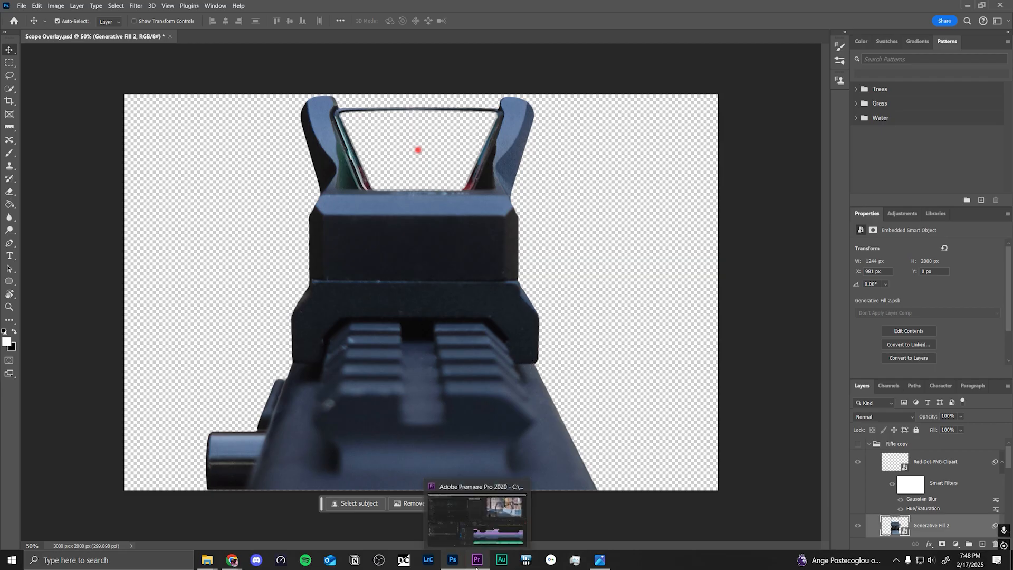
{"action": "left_click", "coordinate": [477, 563]}
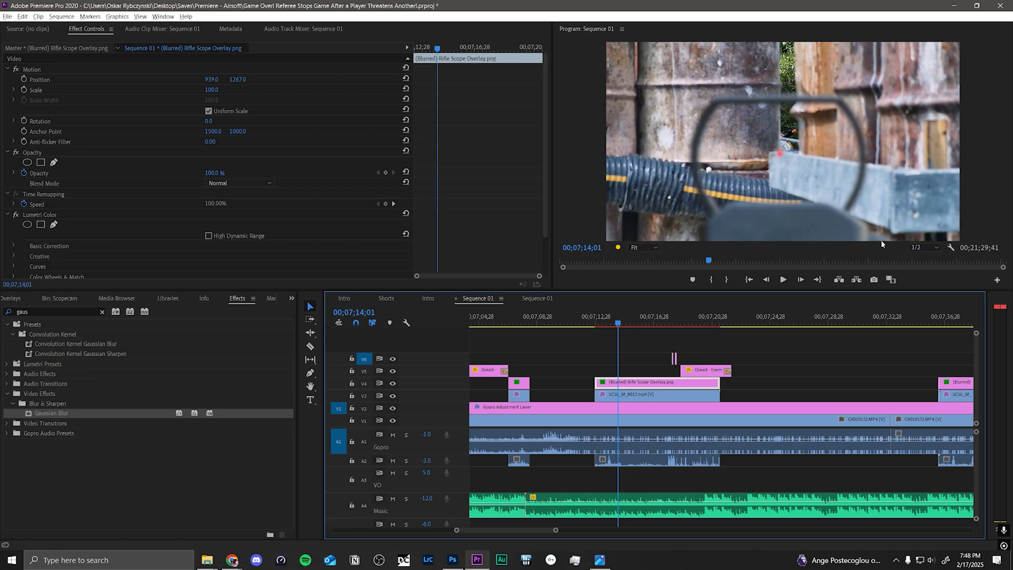
{"action": "left_click", "coordinate": [697, 340]}
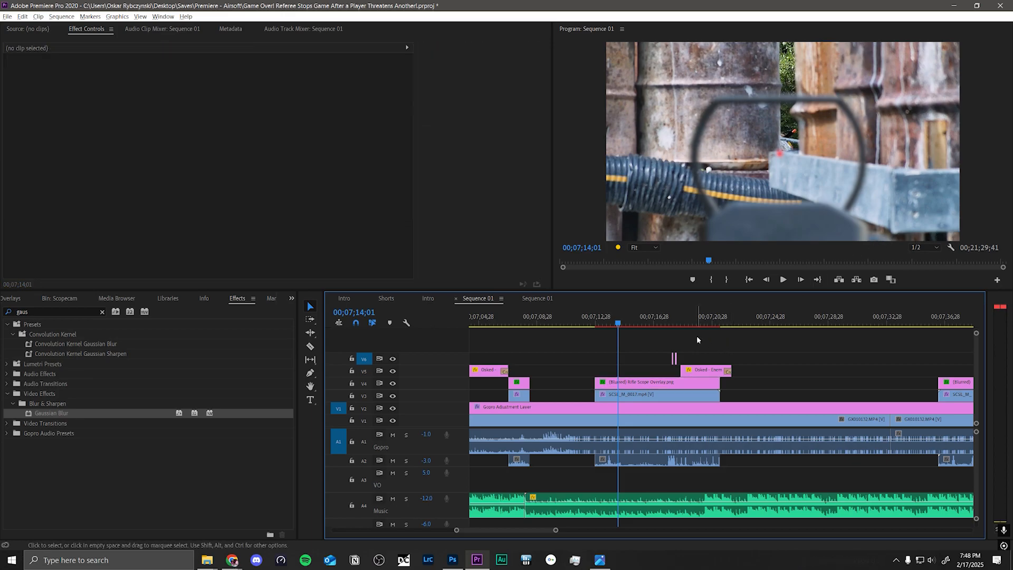
{"action": "left_click", "coordinate": [666, 384]}
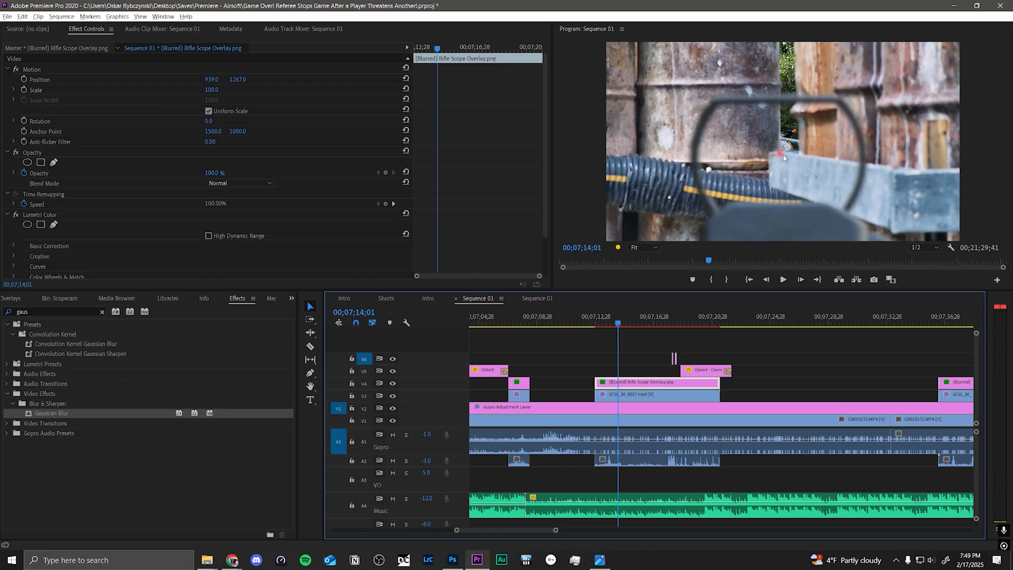
{"action": "left_click", "coordinate": [683, 330]}
{"action": "left_click", "coordinate": [637, 382]}
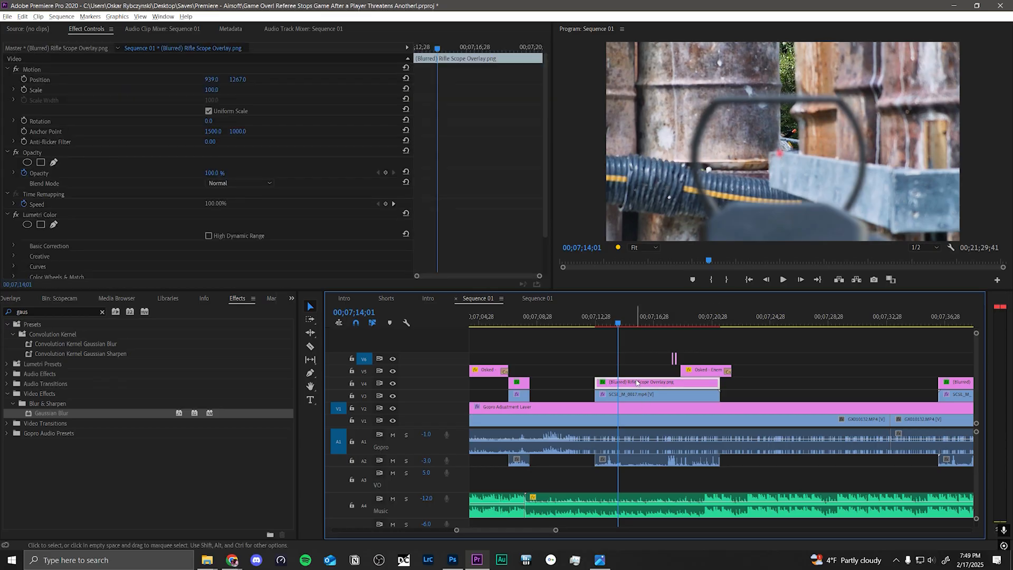
{"action": "left_click", "coordinate": [627, 324]}
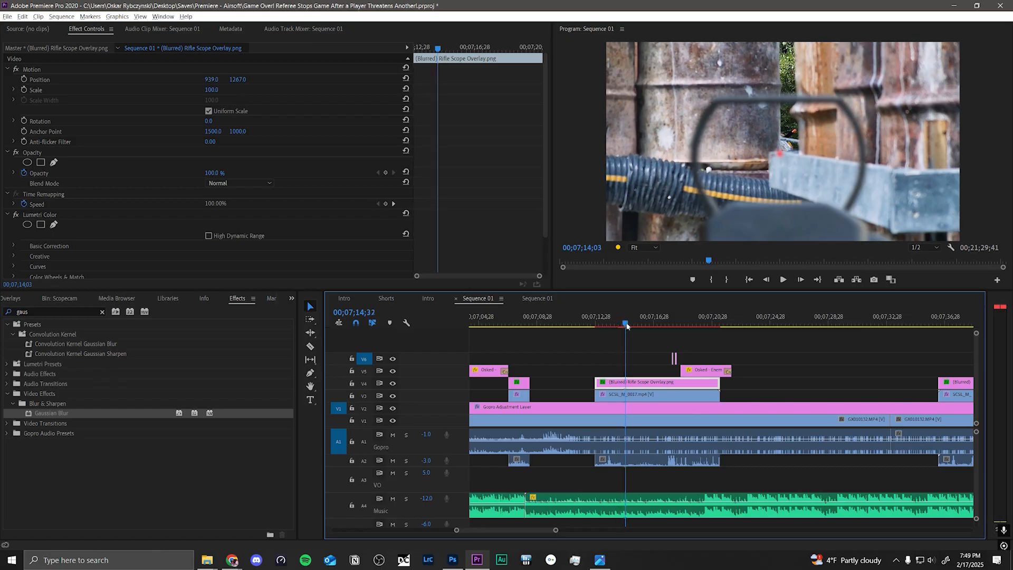
Step: Scrub through the neighbouring scope cam segments and park the playhead at 00;07;38;19
{"action": "left_click_drag", "start_coordinate": [627, 325], "coordinate": [698, 326]}
{"action": "scroll", "coordinate": [647, 425], "scroll_direction": "left", "scroll_amount": 5}
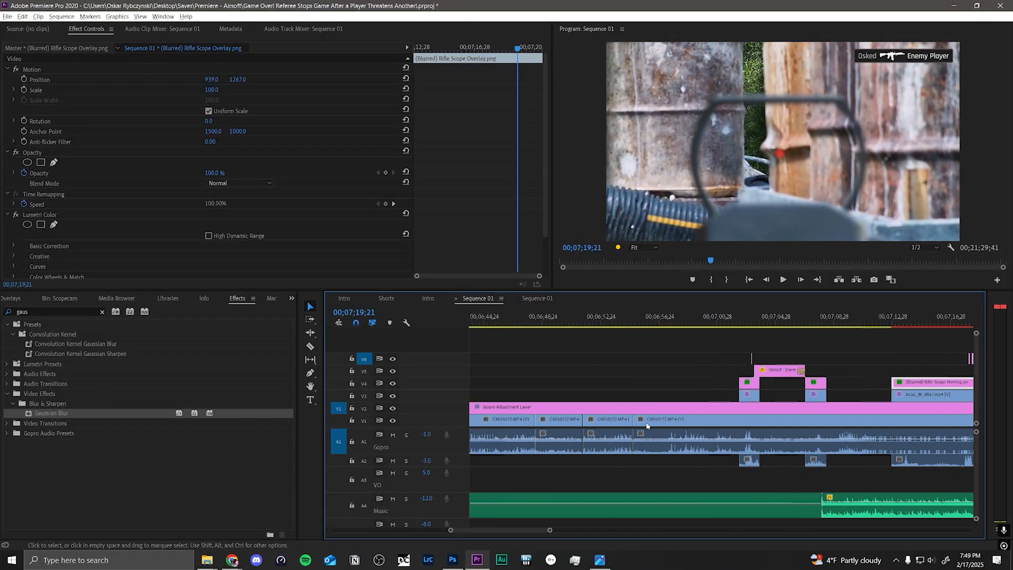
{"action": "scroll", "coordinate": [647, 426], "scroll_direction": "right", "scroll_amount": 6}
{"action": "left_click", "coordinate": [806, 324]}
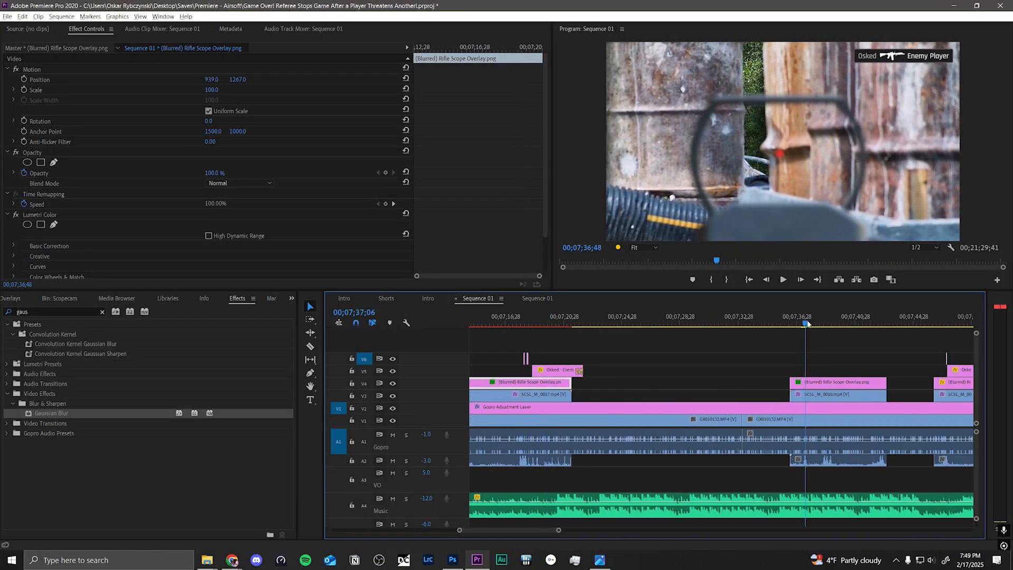
{"action": "left_click_drag", "start_coordinate": [807, 324], "coordinate": [846, 324]}
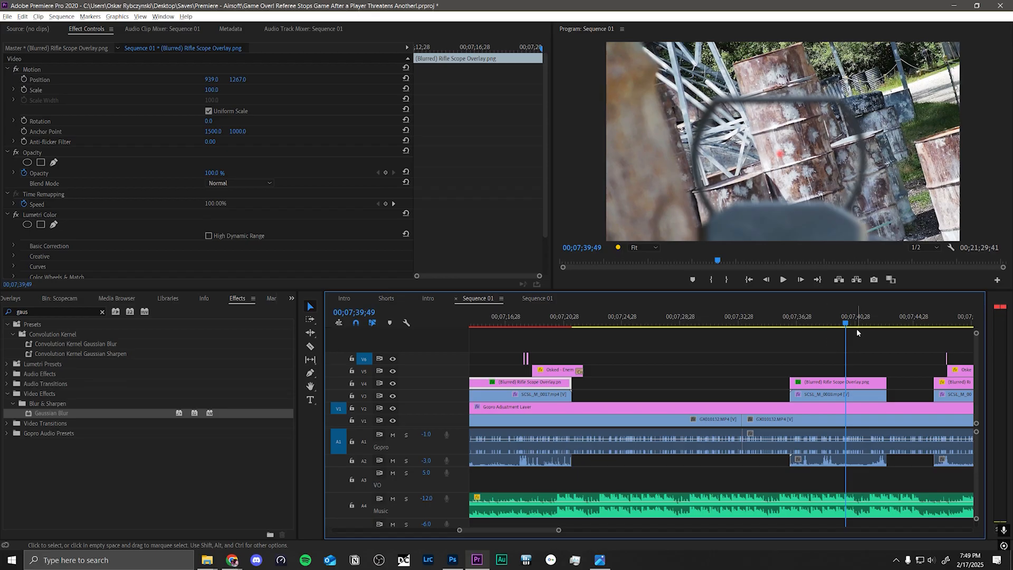
{"action": "left_click", "coordinate": [824, 323]}
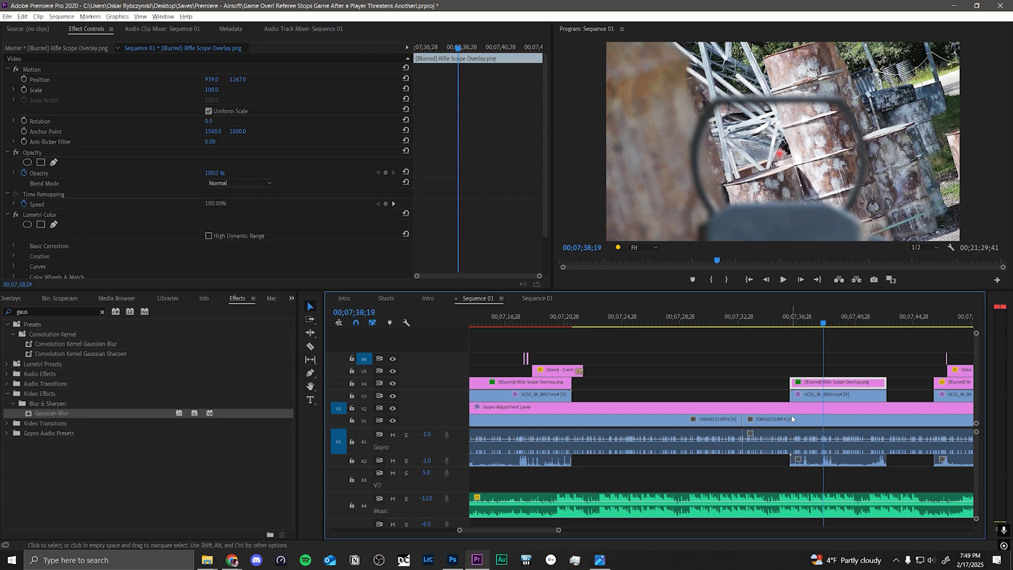
{"action": "left_click", "coordinate": [661, 399]}
{"action": "left_click_drag", "start_coordinate": [688, 398], "coordinate": [559, 375]}
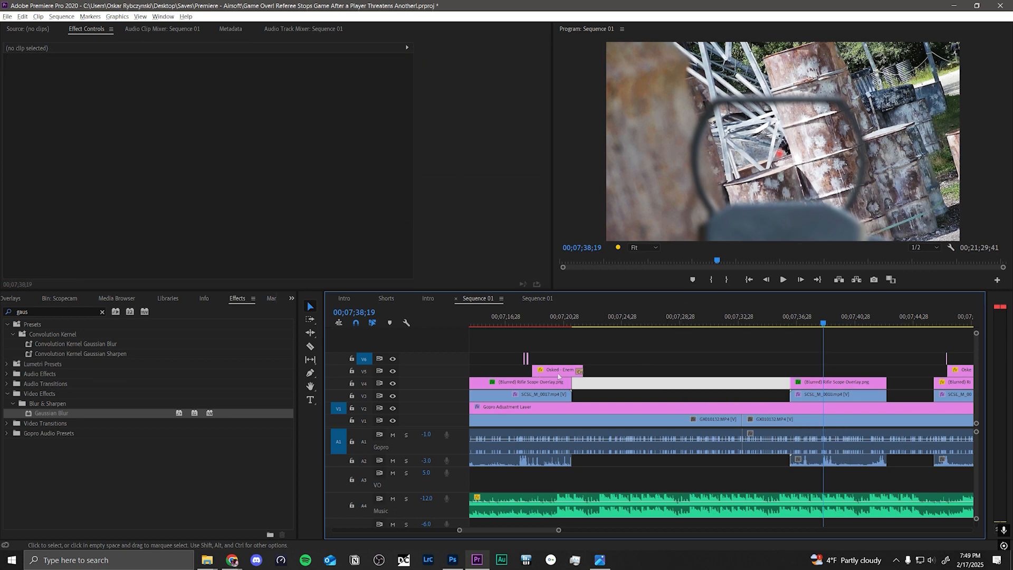
{"action": "left_click_drag", "start_coordinate": [770, 373], "coordinate": [622, 344]}
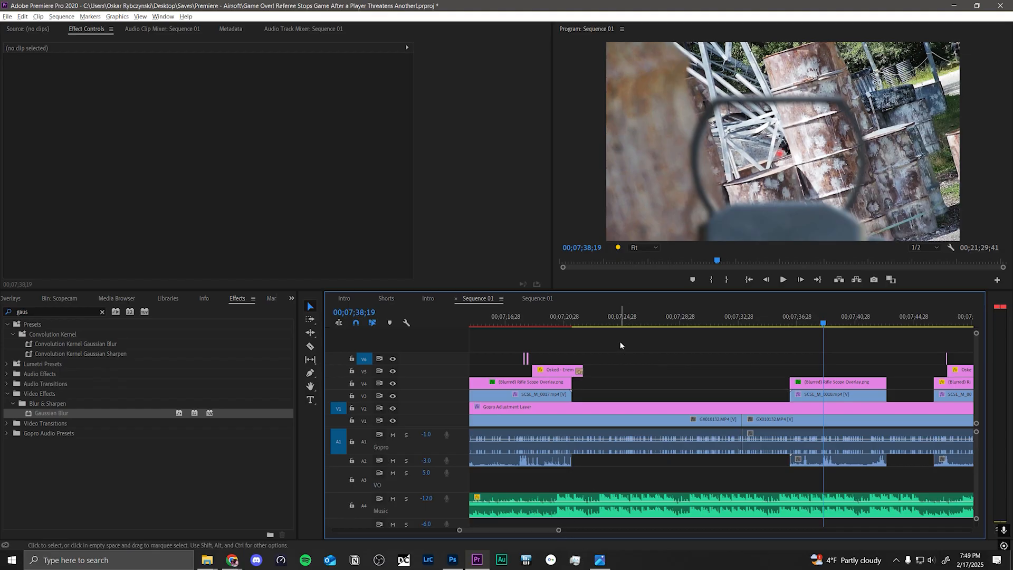
Step: Select the (Blurred) Rifle Scope Overlay.png clip on V4 at the playhead and move it to position 960.0, 1243.5
{"action": "left_click", "coordinate": [821, 384]}
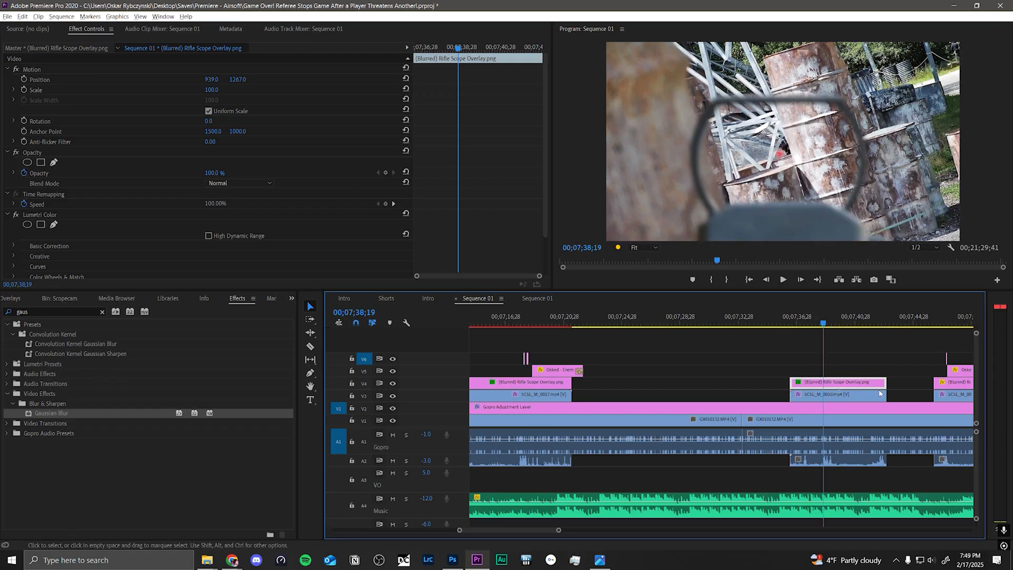
{"action": "left_click", "coordinate": [829, 394]}
{"action": "left_click", "coordinate": [831, 382]}
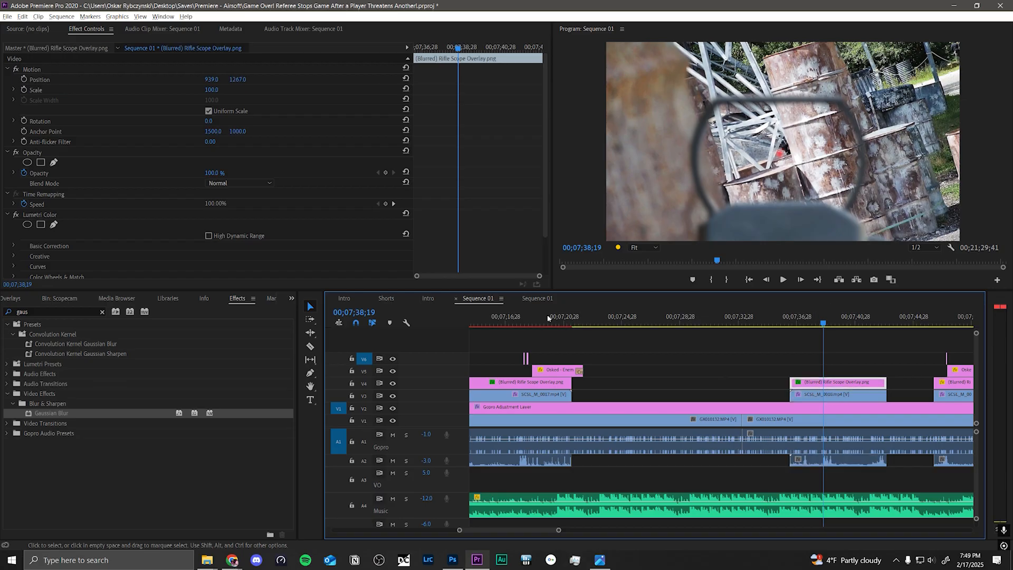
{"action": "left_click", "coordinate": [771, 228]}
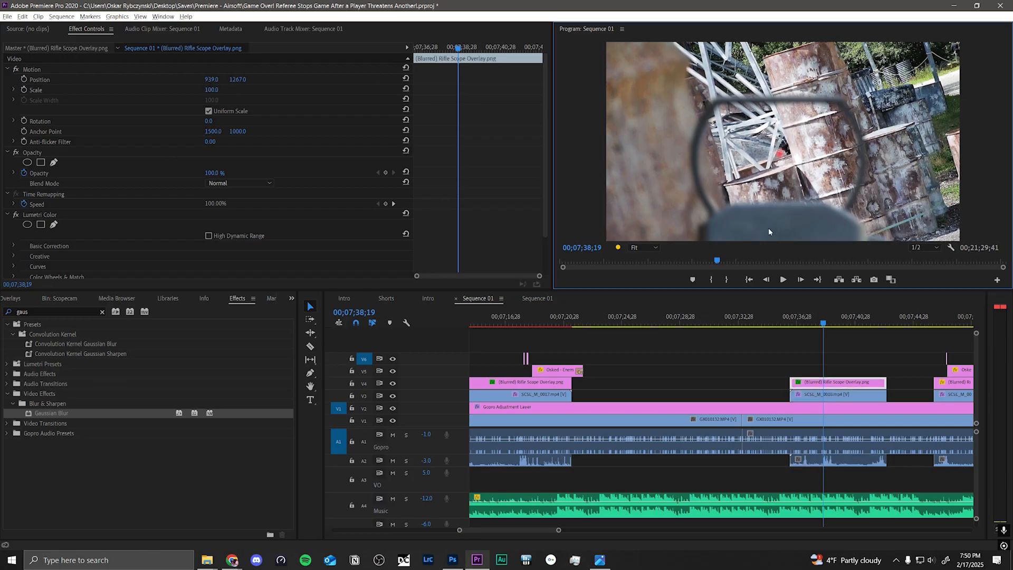
{"action": "mouse_move", "coordinate": [786, 222]}
{"action": "left_mouse_down"}
{"action": "mouse_move", "coordinate": [726, 194]}
{"action": "mouse_move", "coordinate": [718, 240]}
{"action": "mouse_move", "coordinate": [734, 218]}
{"action": "mouse_move", "coordinate": [797, 223]}
{"action": "left_mouse_up"}
{"action": "key", "text": "Up"}
{"action": "key", "text": "Up"}
{"action": "key", "text": "Up"}
{"action": "key", "text": "Up"}
{"action": "key", "text": "Up"}
{"action": "key", "text": "Up"}
{"action": "key", "text": "Up"}
{"action": "key", "text": "Up"}
{"action": "key", "text": "Up"}
{"action": "key", "text": "Up"}
{"action": "key", "text": "Up"}
{"action": "key", "text": "Up"}
{"action": "key", "text": "Up"}
{"action": "key", "text": "Up"}
{"action": "key", "text": "Up"}
{"action": "key", "text": "Up"}
{"action": "key", "text": "Up"}
{"action": "key", "text": "Up"}
{"action": "key", "text": "Up"}
{"action": "key", "text": "Up"}
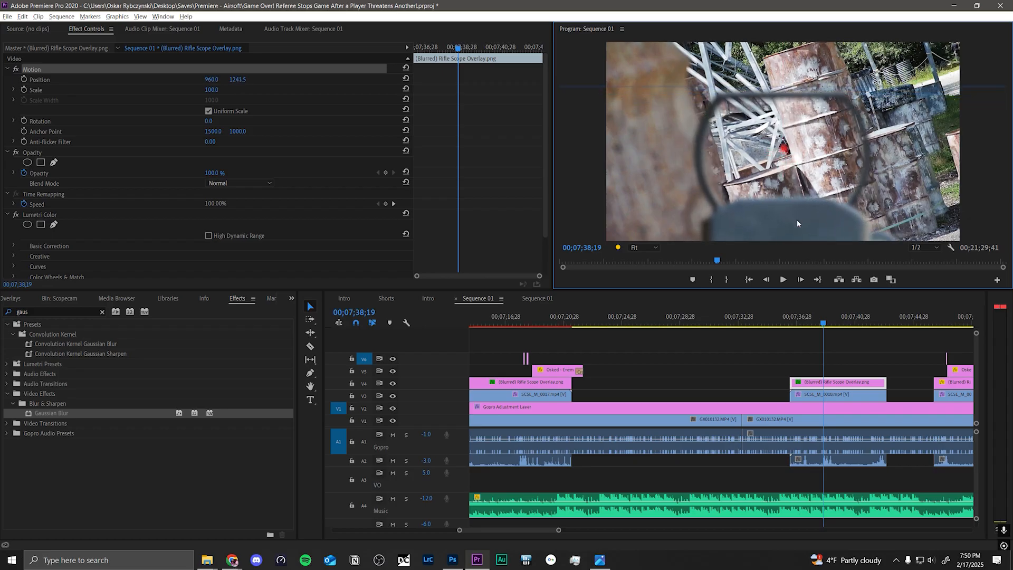
Step: Nudge the scope overlay vertically until its position is 960.0, 1268.5, and deselect the clip
{"action": "key", "text": "Down"}
{"action": "key", "text": "Down"}
{"action": "key", "text": "Down"}
{"action": "key", "text": "Down"}
{"action": "key", "text": "Down"}
{"action": "key", "text": "Down"}
{"action": "key", "text": "Down"}
{"action": "key", "text": "Down"}
{"action": "key", "text": "Down"}
{"action": "key", "text": "Down"}
{"action": "key", "text": "Down"}
{"action": "key", "text": "Down"}
{"action": "key", "text": "Down"}
{"action": "key", "text": "Down"}
{"action": "key", "text": "Down"}
{"action": "key", "text": "Down"}
{"action": "key", "text": "Down"}
{"action": "key", "text": "Down"}
{"action": "key", "text": "Down"}
{"action": "key", "text": "Down"}
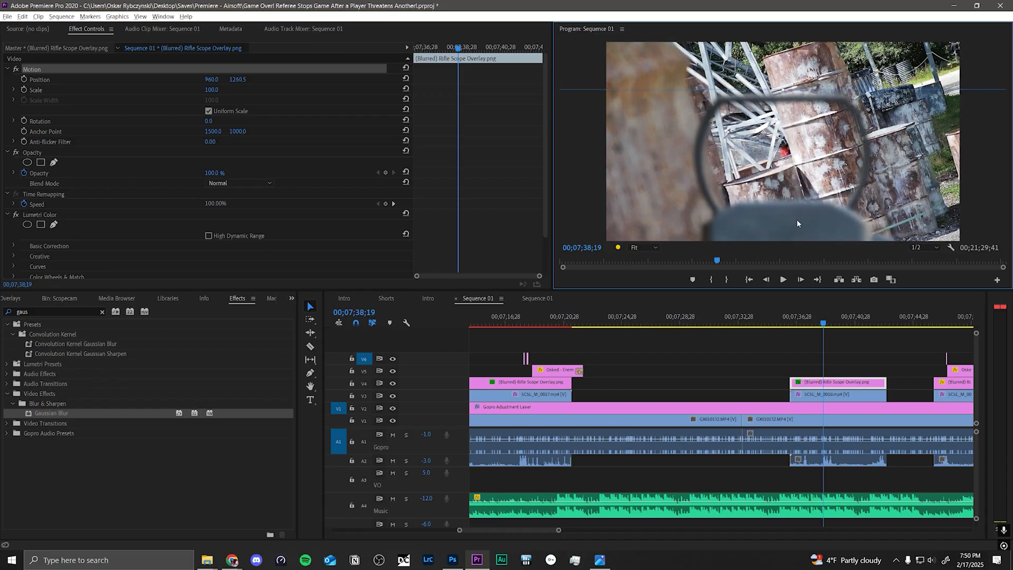
{"action": "key", "text": "Up"}
{"action": "key", "text": "Up"}
{"action": "key", "text": "Up"}
{"action": "key", "text": "Up"}
{"action": "key", "text": "Up"}
{"action": "key", "text": "Up"}
{"action": "key", "text": "Up"}
{"action": "key", "text": "Up"}
{"action": "key", "text": "Up"}
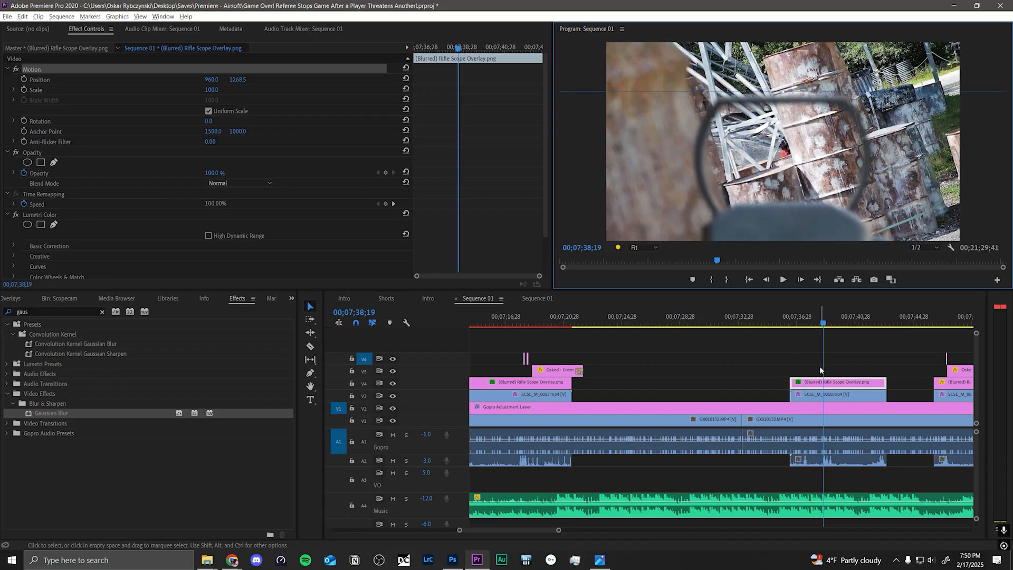
{"action": "left_click", "coordinate": [790, 348]}
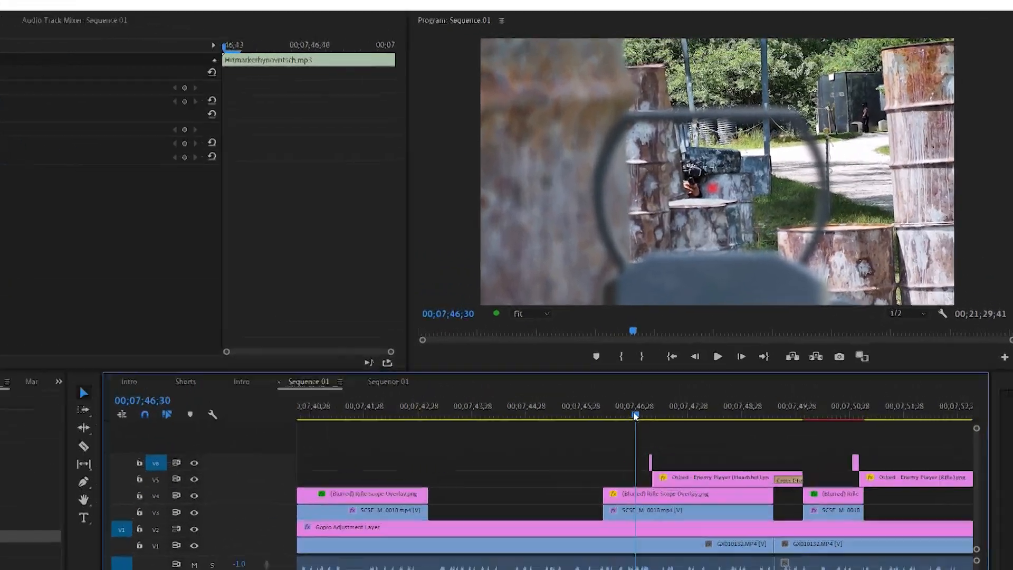
Step: Locate the hitmarker sound clip beneath the headshot and play the sequence back from 00;07;46;22
{"action": "left_click_drag", "start_coordinate": [721, 327], "coordinate": [731, 327]}
{"action": "left_click_drag", "start_coordinate": [516, 564], "coordinate": [517, 564]}
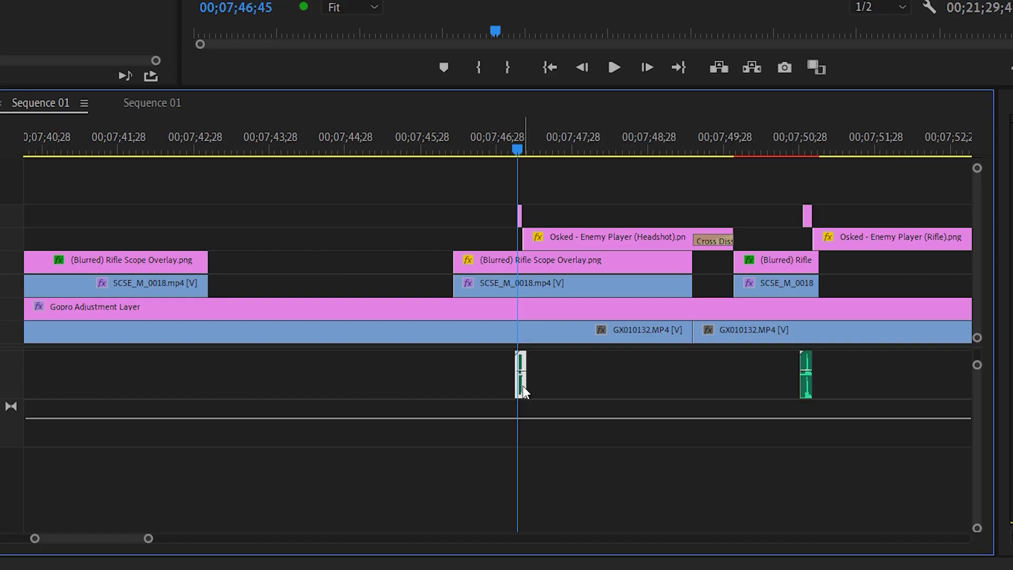
{"action": "left_click", "coordinate": [492, 141]}
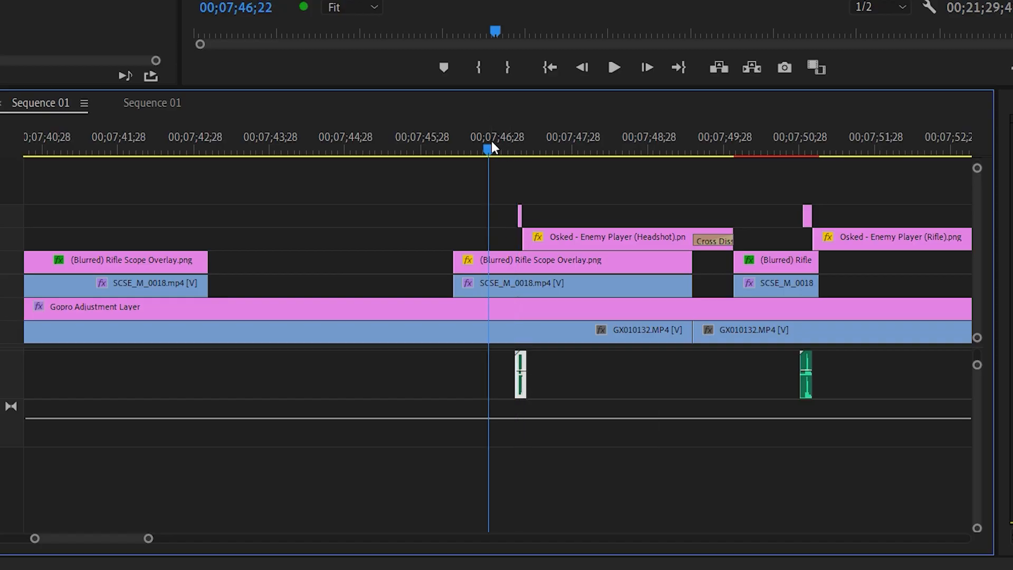
{"action": "key", "text": "space"}
{"action": "key", "text": "space"}
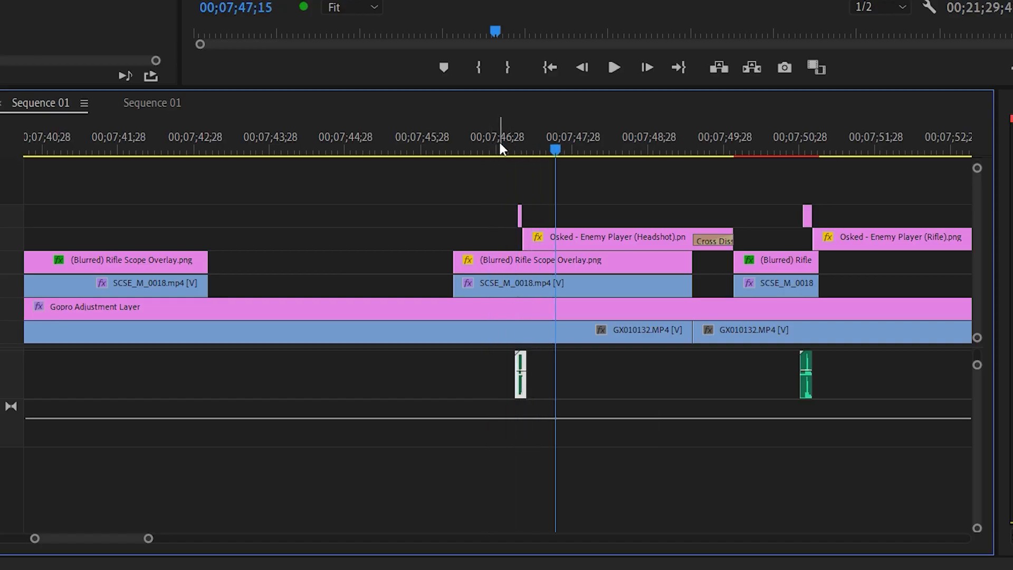
Step: Scrub to the hitmarker graphic around 00;07;46;46 and play the shot back from just before it
{"action": "left_click", "coordinate": [356, 367]}
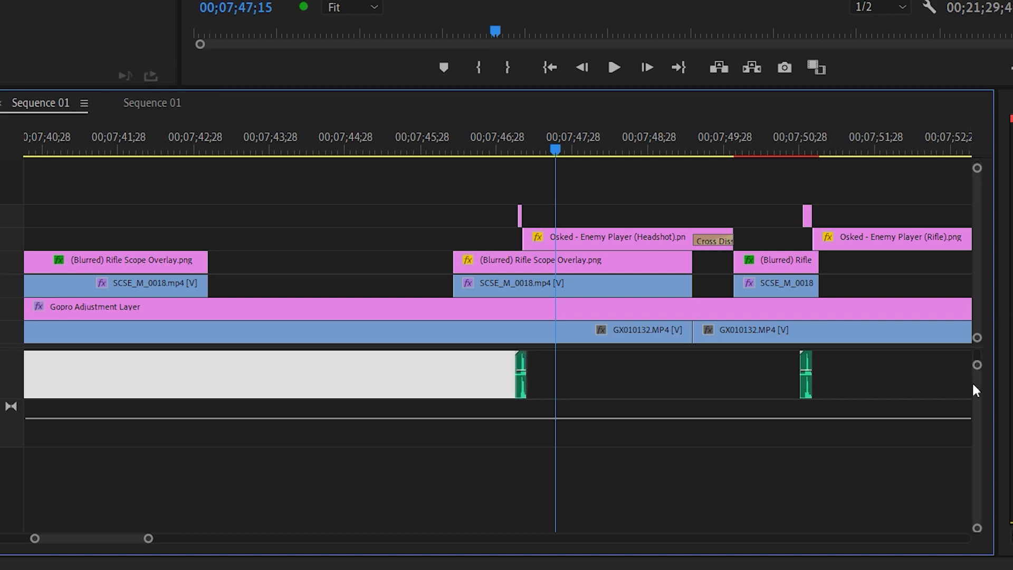
{"action": "key", "text": "Delete"}
{"action": "left_click", "coordinate": [503, 153]}
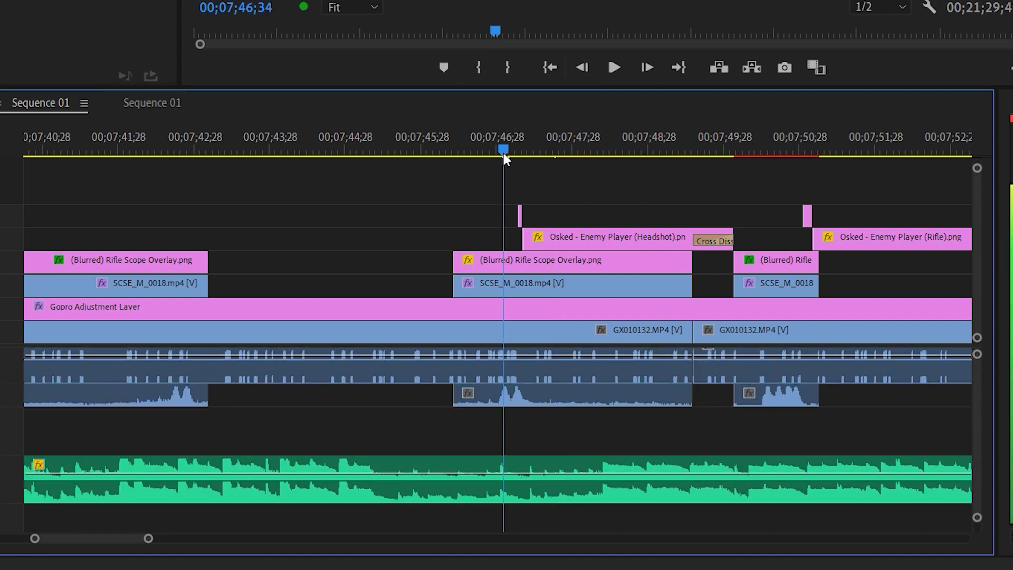
{"action": "left_click_drag", "start_coordinate": [503, 153], "coordinate": [522, 150]}
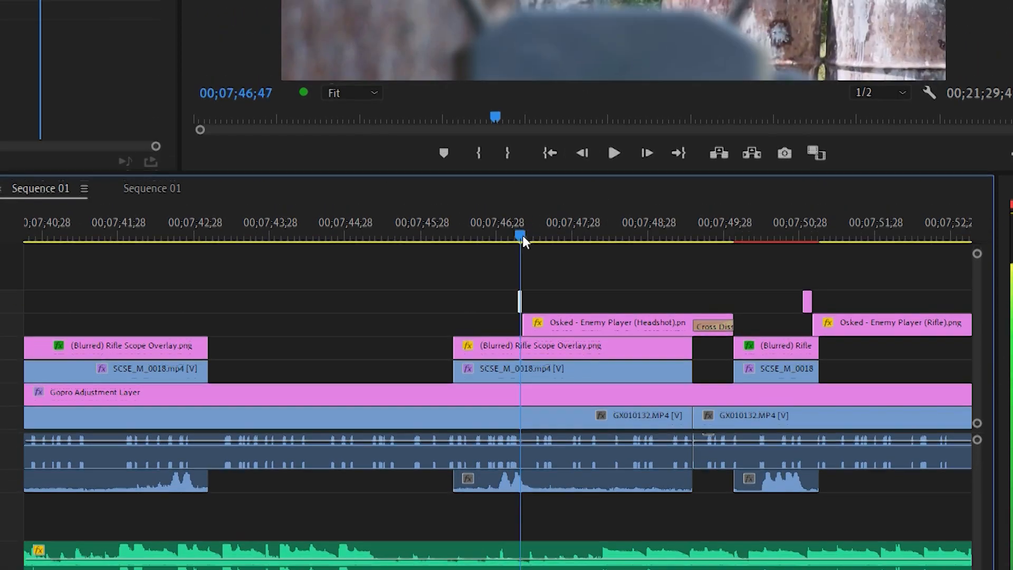
{"action": "left_click_drag", "start_coordinate": [523, 235], "coordinate": [521, 235]}
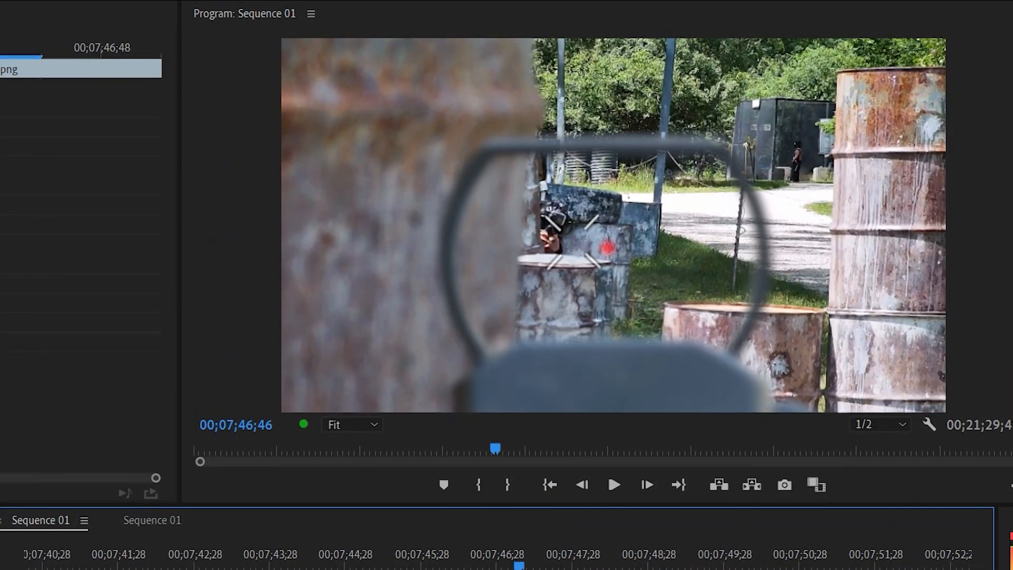
{"action": "left_click_drag", "start_coordinate": [519, 565], "coordinate": [505, 567]}
{"action": "key", "text": "space"}
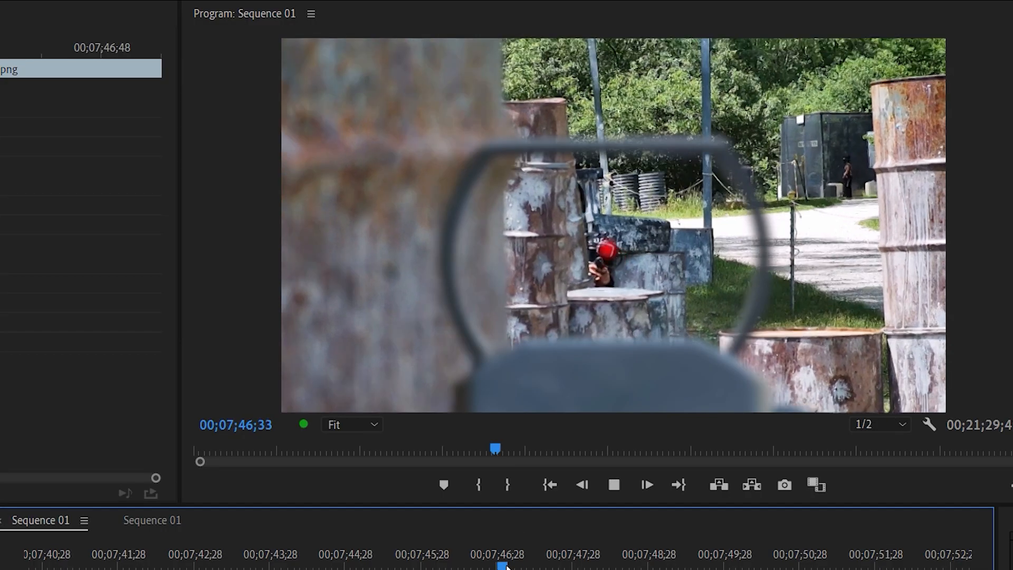
{"action": "key", "text": "space"}
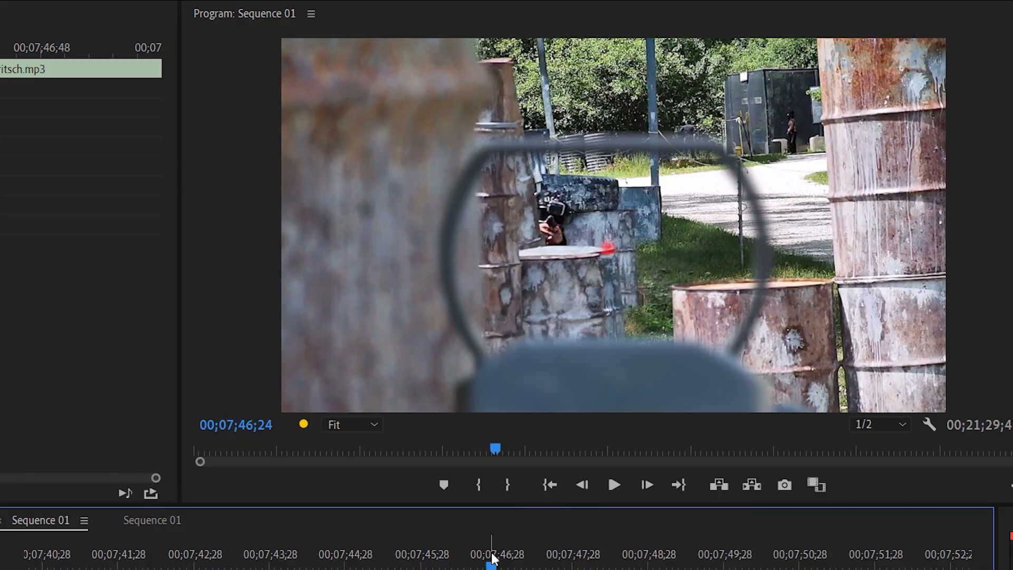
Step: Advance frame by frame from 00;07;46;24 to 00;07;46;43 to examine the shot before the hitmarker
{"action": "key", "text": "Right"}
{"action": "key", "text": "Right"}
{"action": "key", "text": "Right"}
{"action": "key", "text": "Right"}
{"action": "key", "text": "Right"}
{"action": "key", "text": "Right"}
{"action": "key", "text": "Right"}
{"action": "key", "text": "Right"}
{"action": "key", "text": "Right"}
{"action": "key", "text": "Right"}
{"action": "key", "text": "Right"}
{"action": "key", "text": "Right"}
{"action": "key", "text": "Right"}
{"action": "key", "text": "Right"}
{"action": "key", "text": "Right"}
{"action": "key", "text": "Right"}
{"action": "key", "text": "Right"}
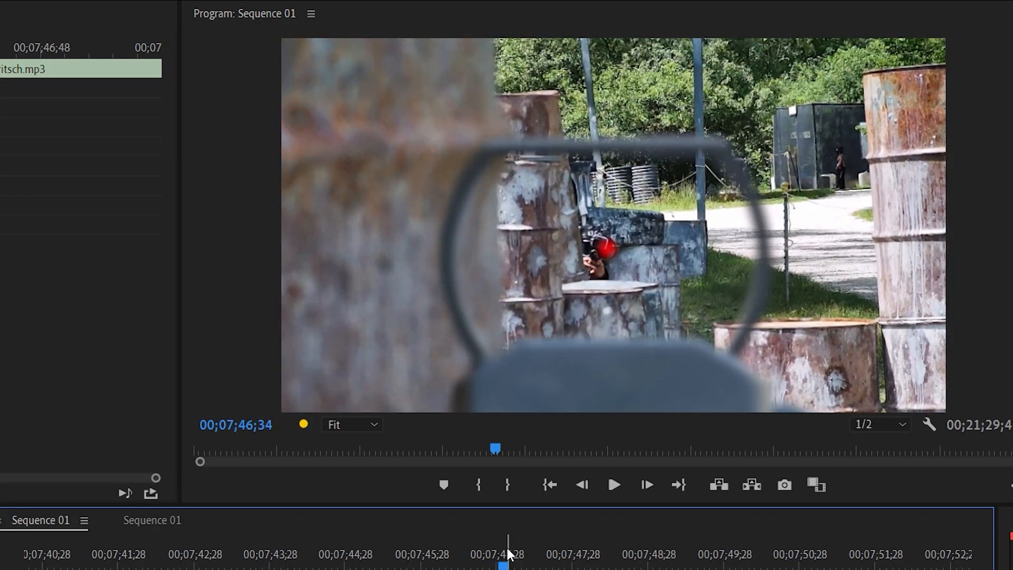
{"action": "key", "text": "Right"}
{"action": "key", "text": "Right"}
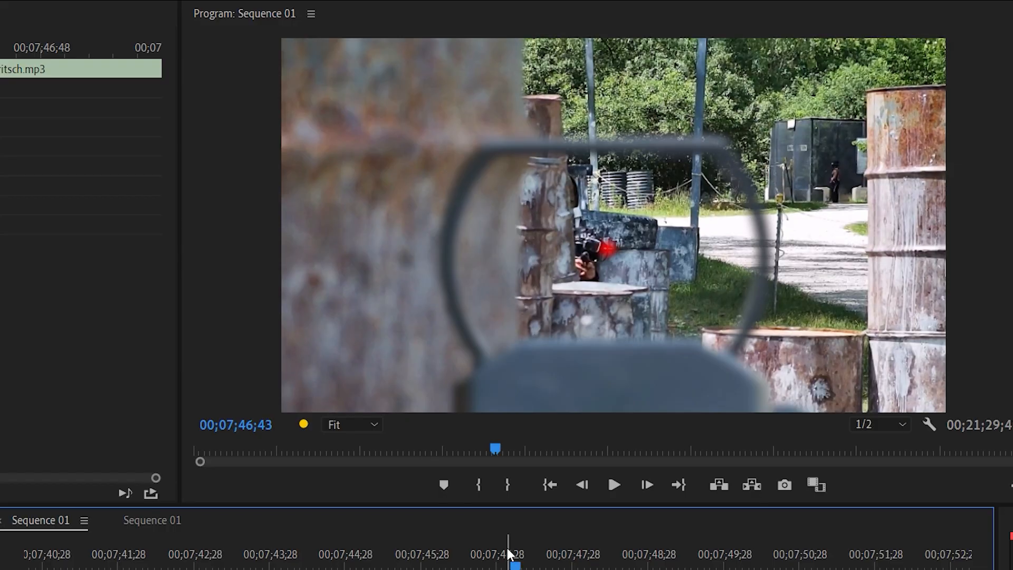
Step: Continue frame by frame past 00;07;46;47 to examine how the hitmarker graphic is placed around the enemy player
{"action": "key", "text": "Right"}
{"action": "key", "text": "Right"}
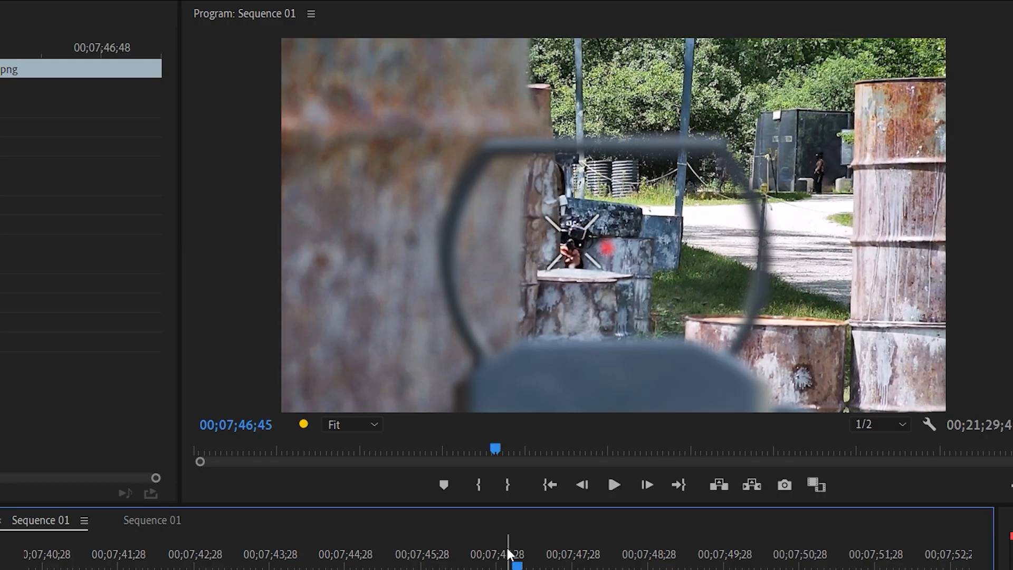
{"action": "key", "text": "Right"}
{"action": "key", "text": "Right"}
{"action": "key", "text": "Right"}
{"action": "key", "text": "Right"}
{"action": "key", "text": "Right"}
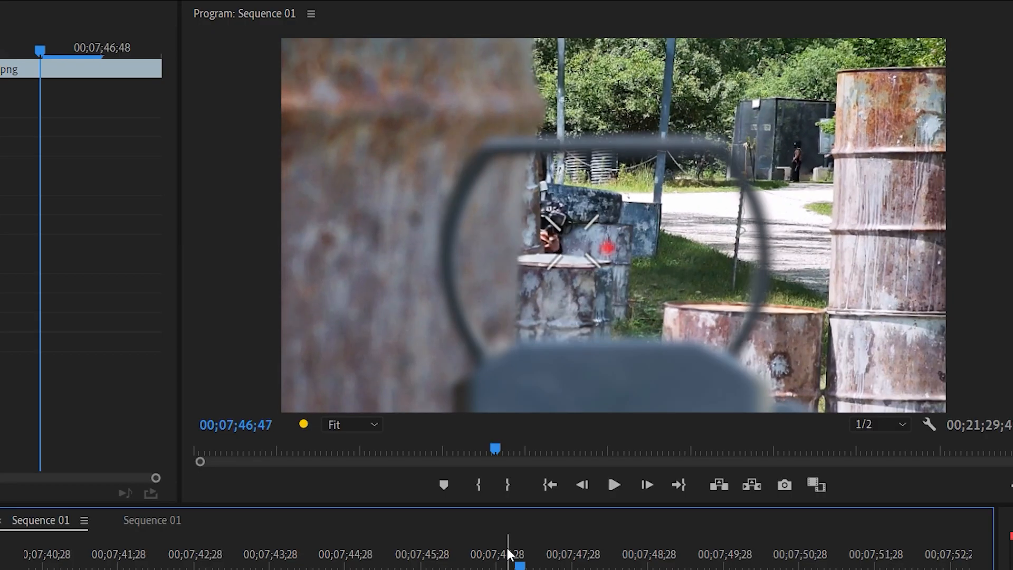
{"action": "key", "text": "Right"}
{"action": "key", "text": "Right"}
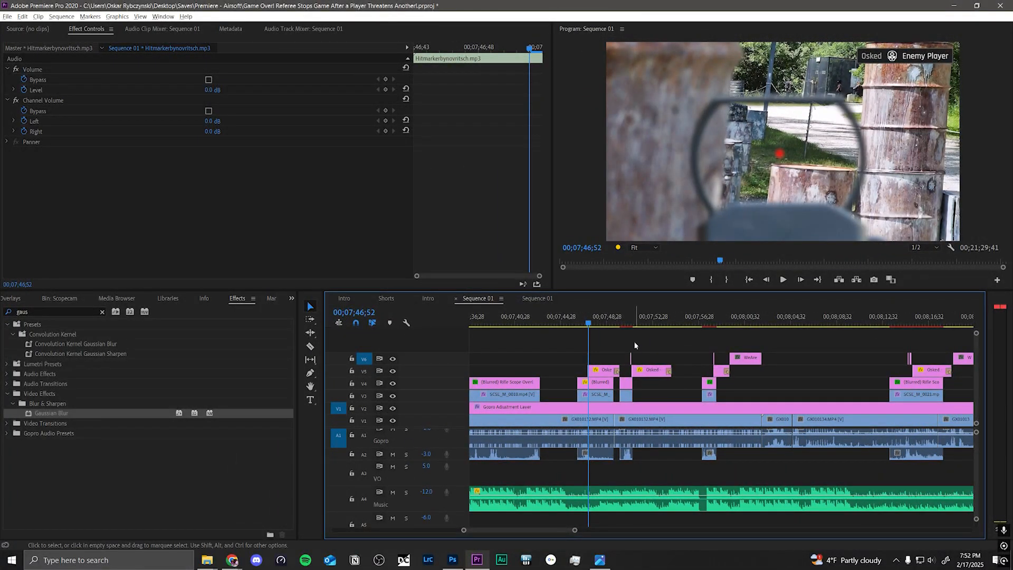
Step: Review the hits around 00;07;50;35 and 00;07;57;10, stop on the hitmarker at 00;07;57;43 and show the whole gameplay stretch in the timeline
{"action": "left_click", "coordinate": [626, 324]}
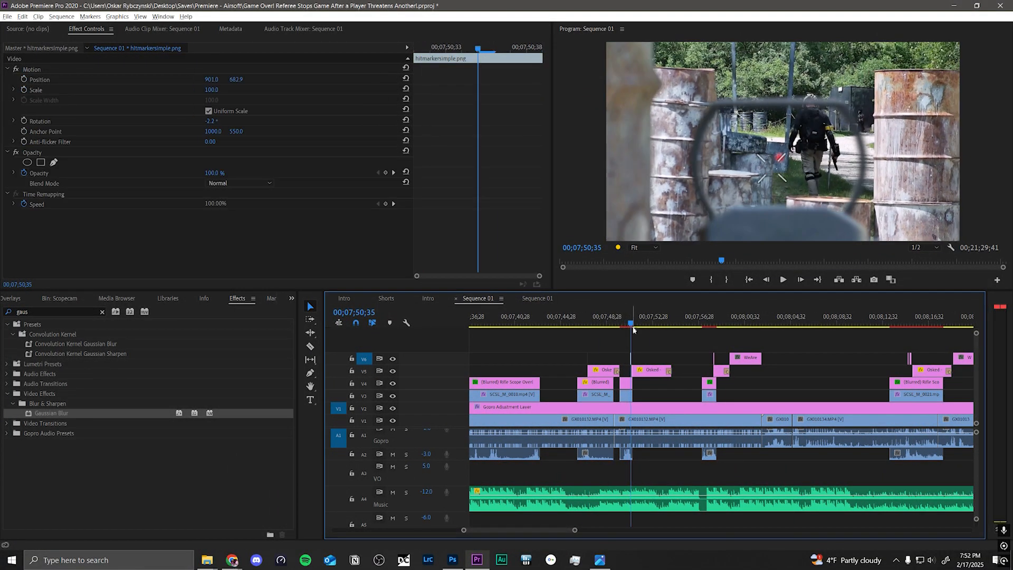
{"action": "left_click_drag", "start_coordinate": [631, 324], "coordinate": [667, 324]}
{"action": "left_click", "coordinate": [704, 328]}
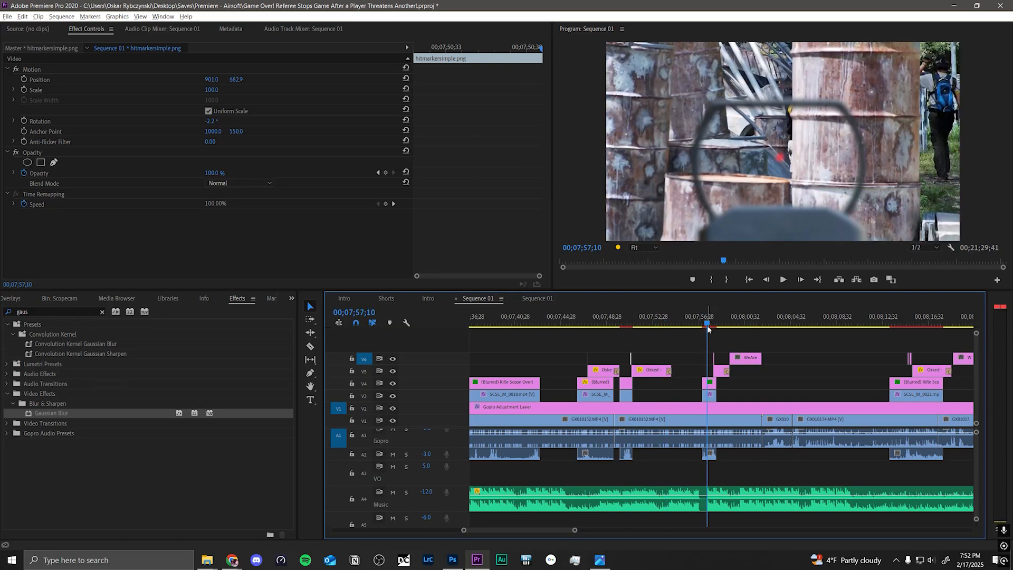
{"action": "key", "text": "space"}
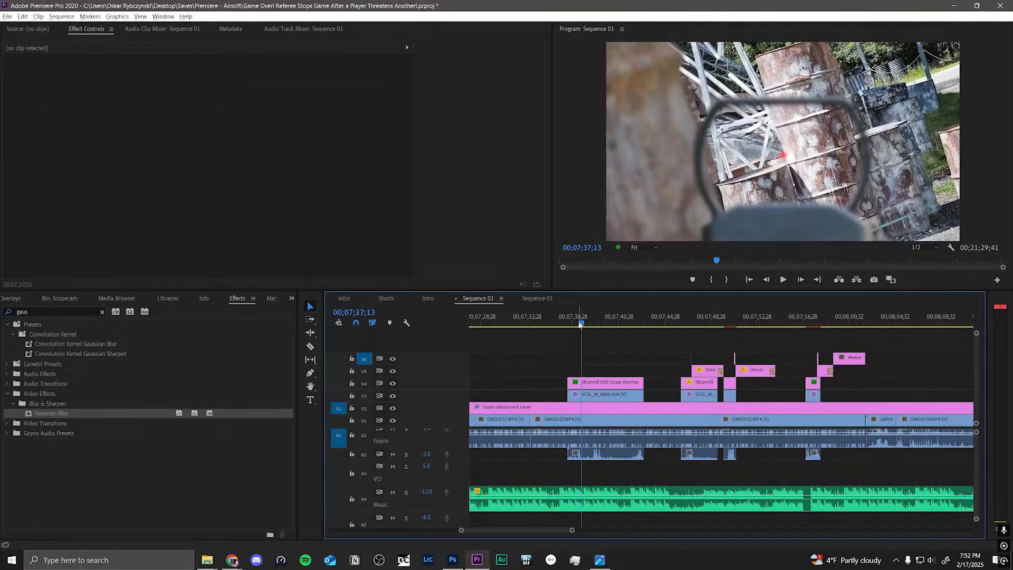
{"action": "left_click_drag", "start_coordinate": [580, 324], "coordinate": [763, 331]}
{"action": "key", "text": "Down"}
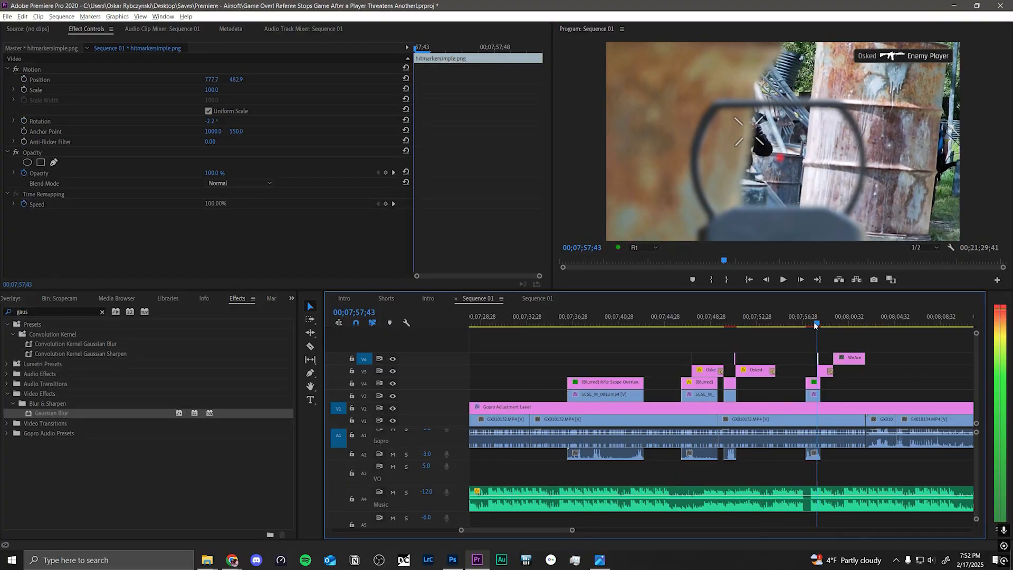
{"action": "left_click_drag", "start_coordinate": [575, 530], "coordinate": [737, 532]}
{"action": "left_click", "coordinate": [657, 343]}
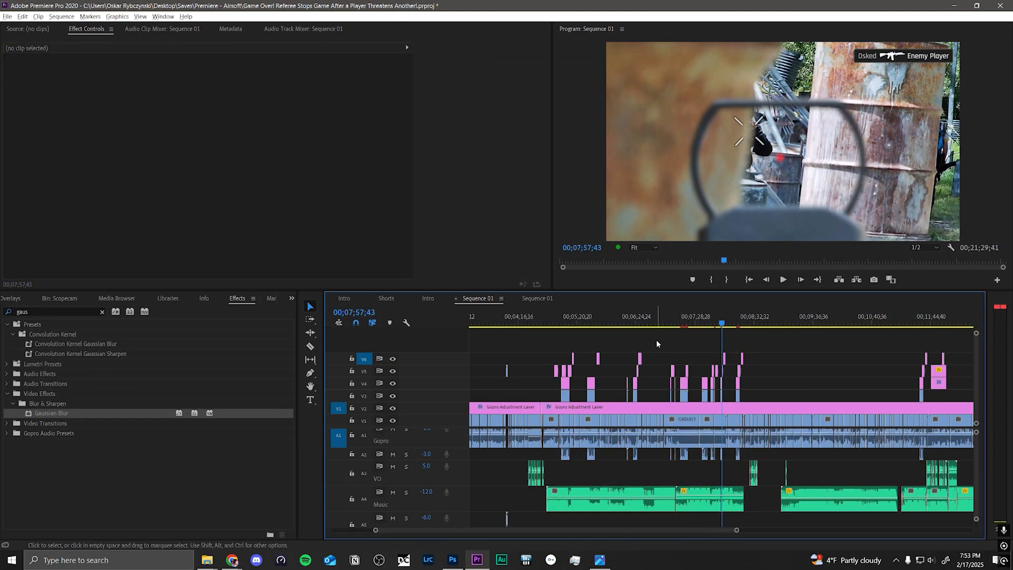